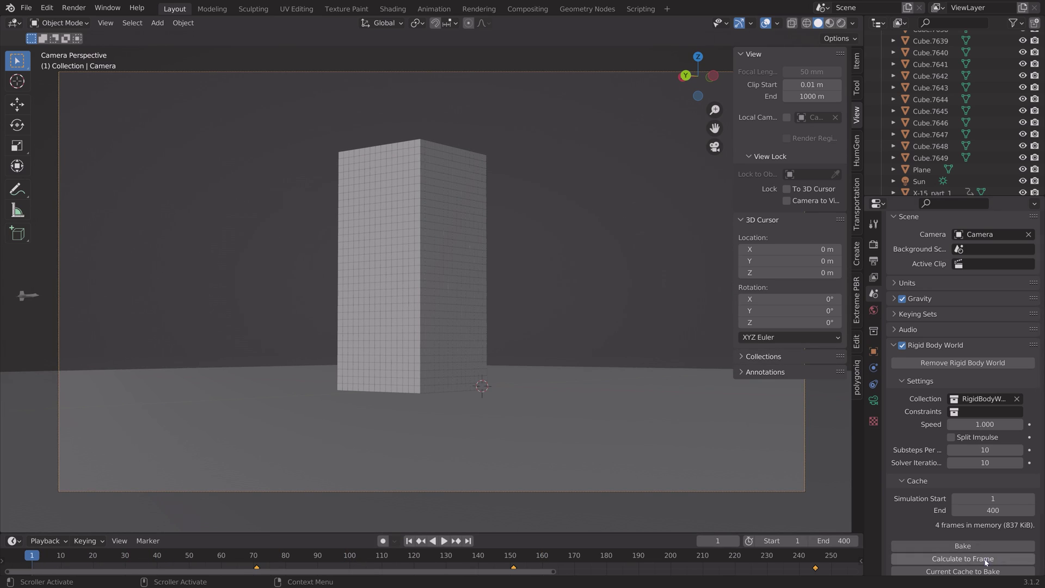
# Step: Bake the 400-frame rigid-body cache and play the collapse through to frame 224
pyautogui.click(975, 541)
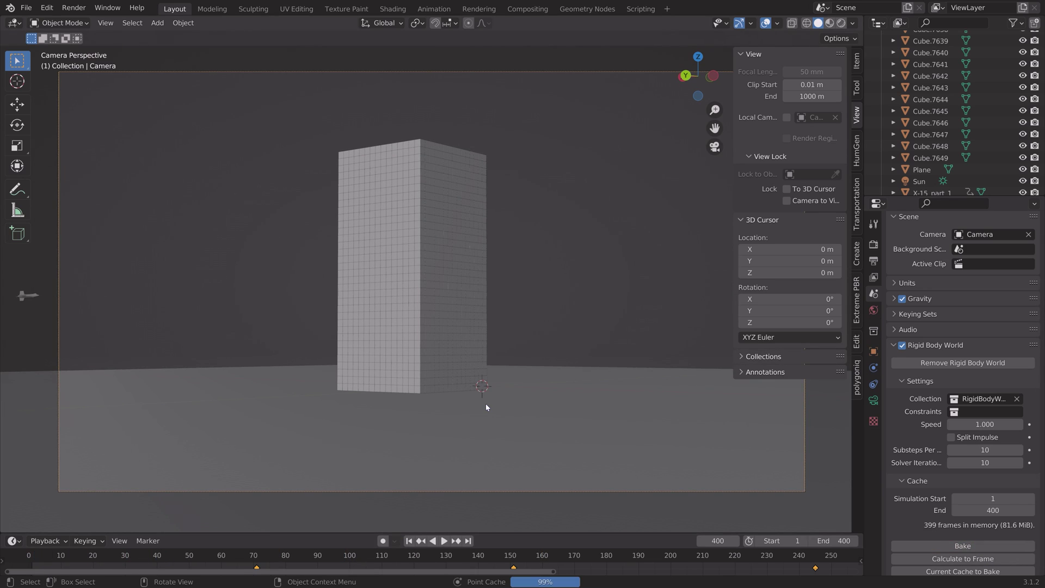
pyautogui.press('space')
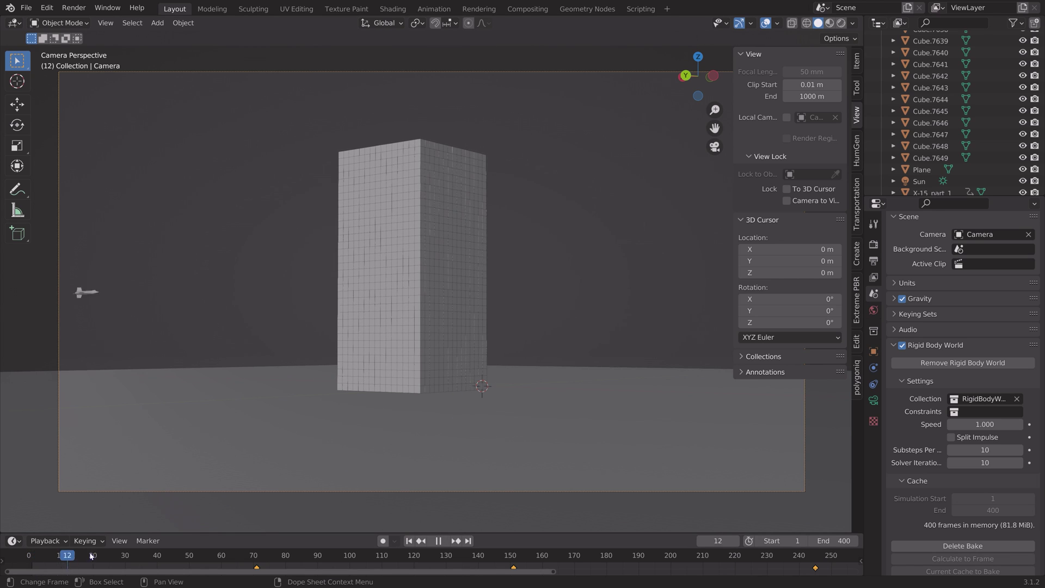
pyautogui.moveTo(261, 555); pyautogui.dragTo(749, 555)
pyautogui.press('space')
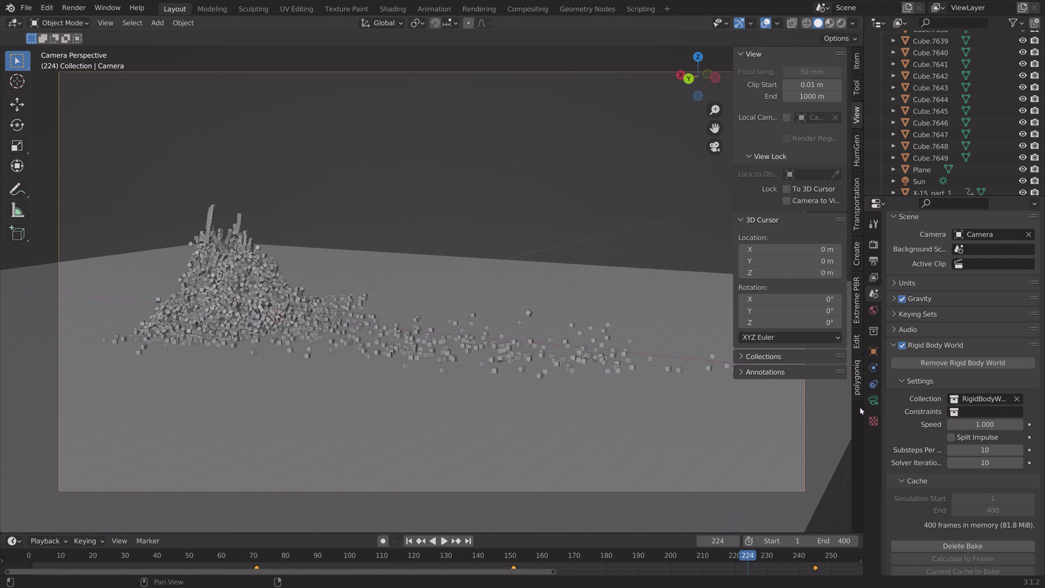
# Step: Create a Slow folder in E:\Large renders and set the output path to E:\Large renders\Slow\tut
pyautogui.click(873, 245)
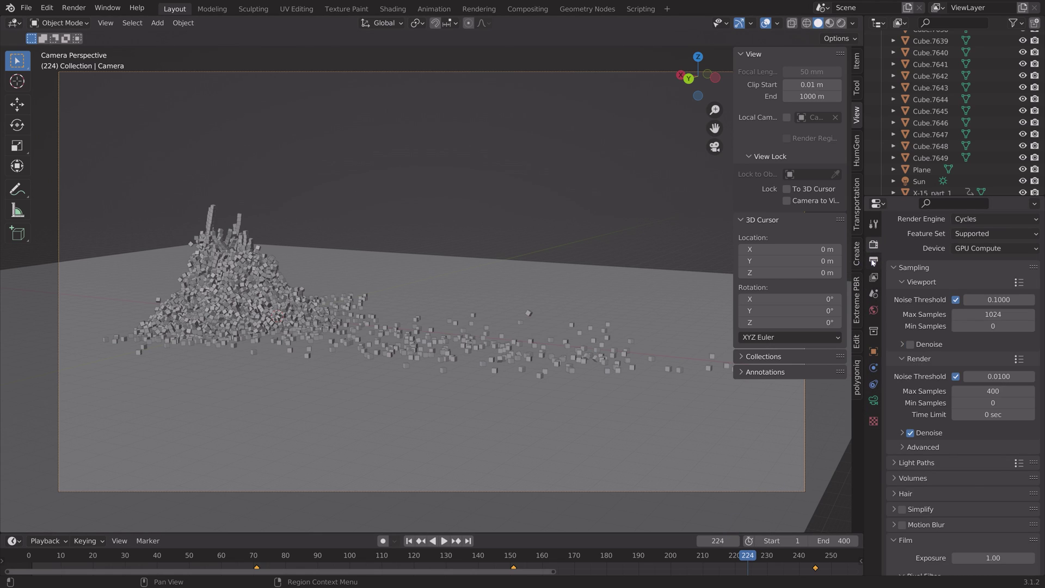
pyautogui.click(874, 262)
pyautogui.scroll(-1, 1007, 392)
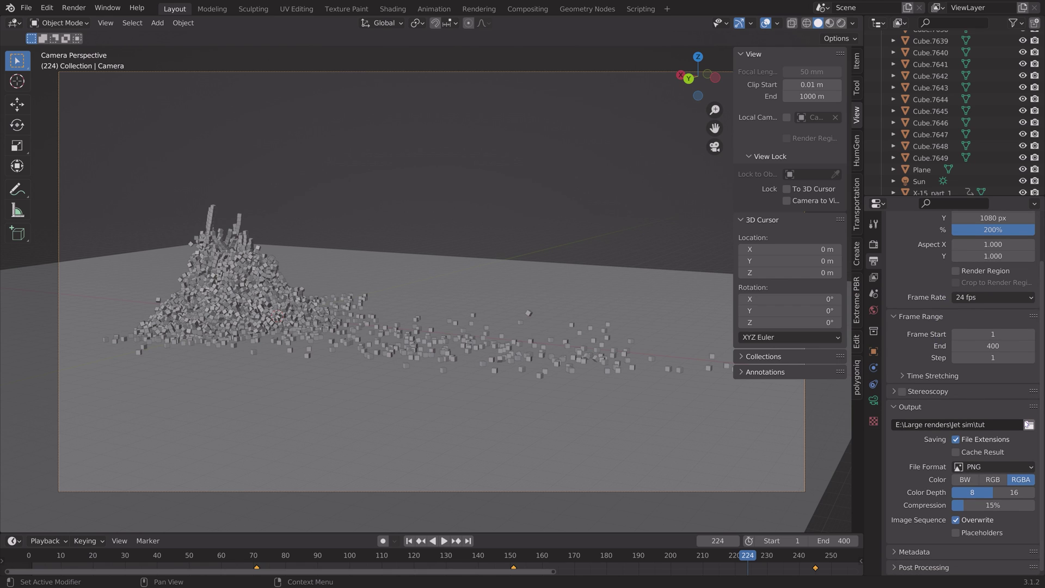
pyautogui.click(1028, 425)
pyautogui.click(388, 113)
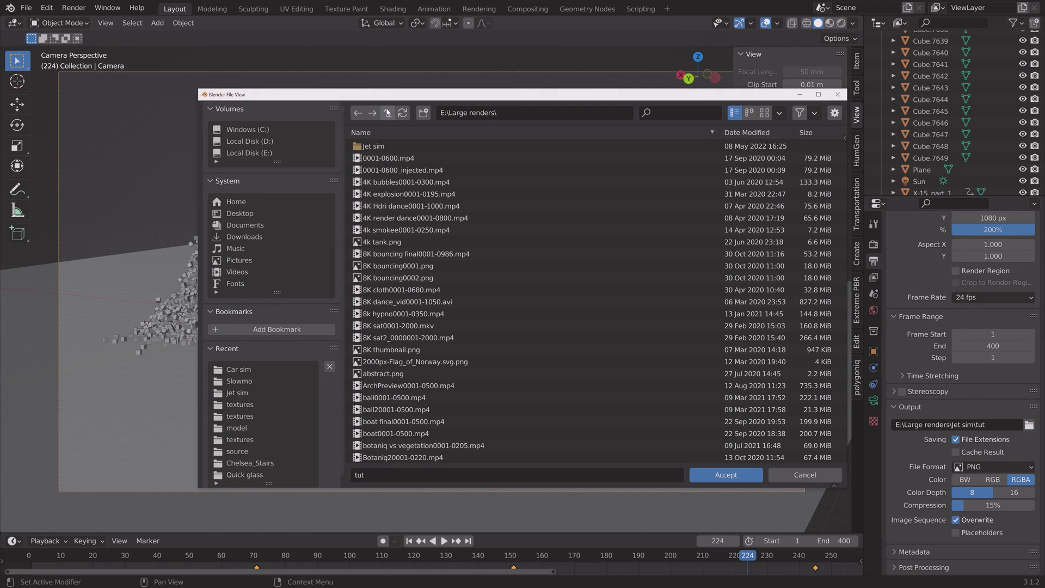
pyautogui.click(423, 113)
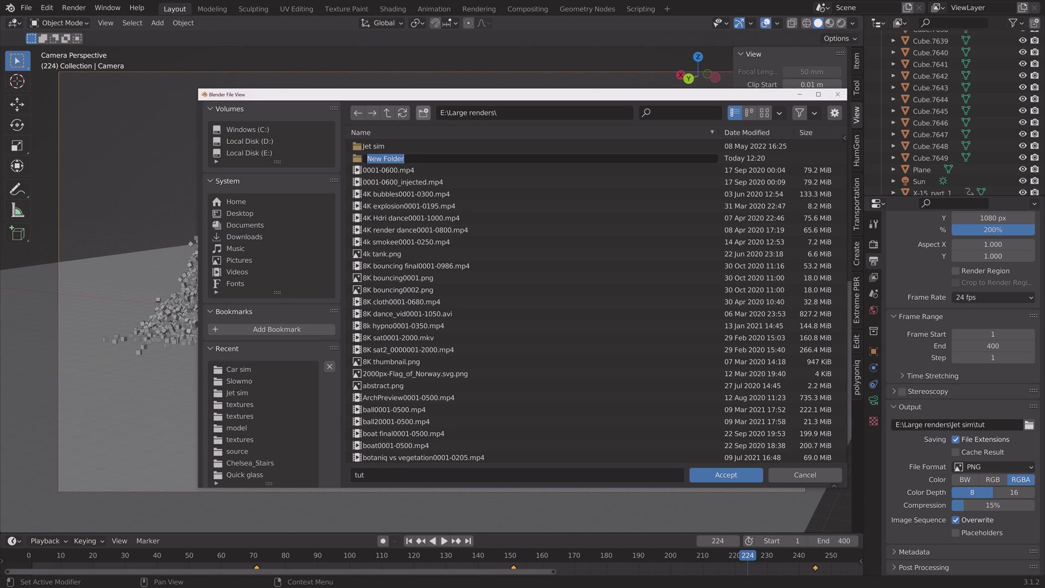
pyautogui.write('Slow')
pyautogui.press('Return')
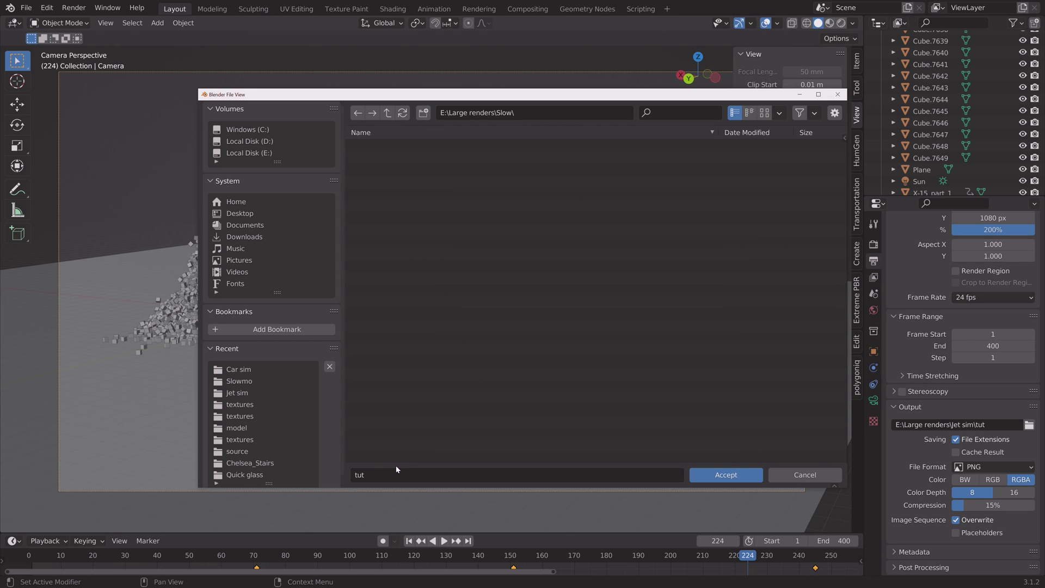
pyautogui.click(730, 478)
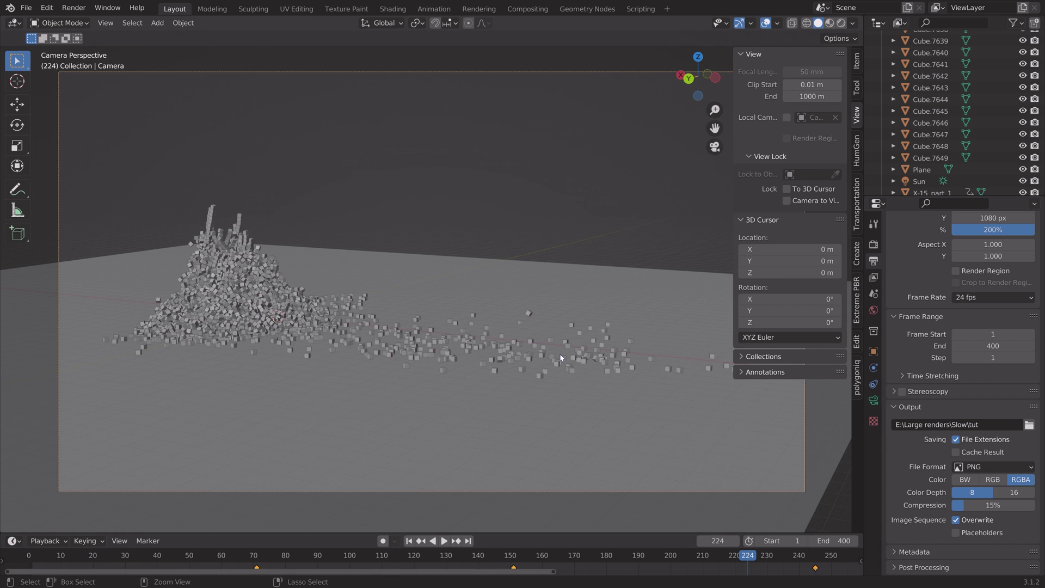
# Step: Save the scene as 'Setup for slow motion1.blend'
pyautogui.hotkey('ctrl', 'shift', 's')
pyautogui.click(676, 475)
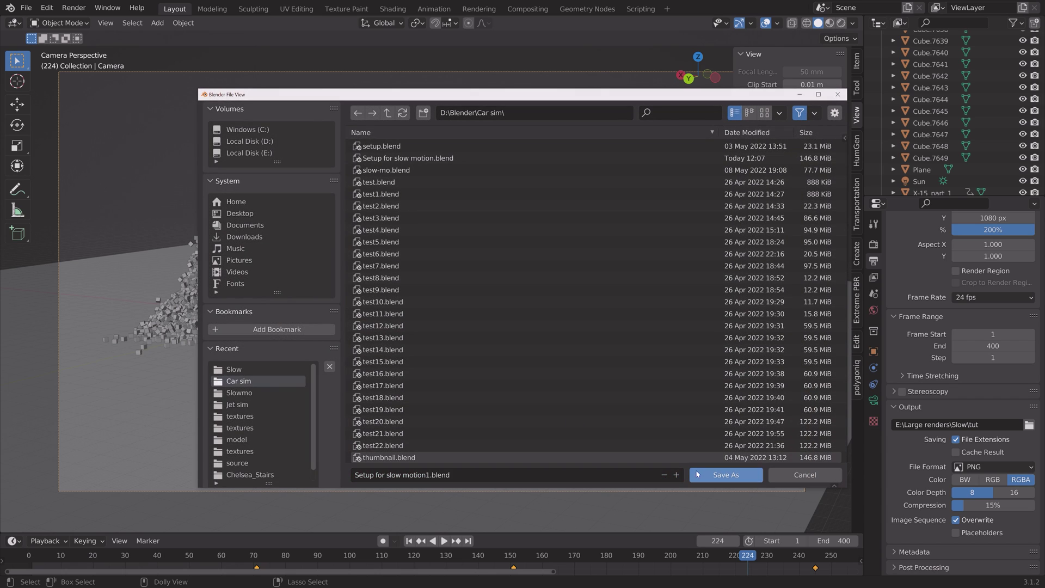
pyautogui.click(726, 475)
# Step: Render the full animation through frame 400 and close the render window
pyautogui.click(72, 10)
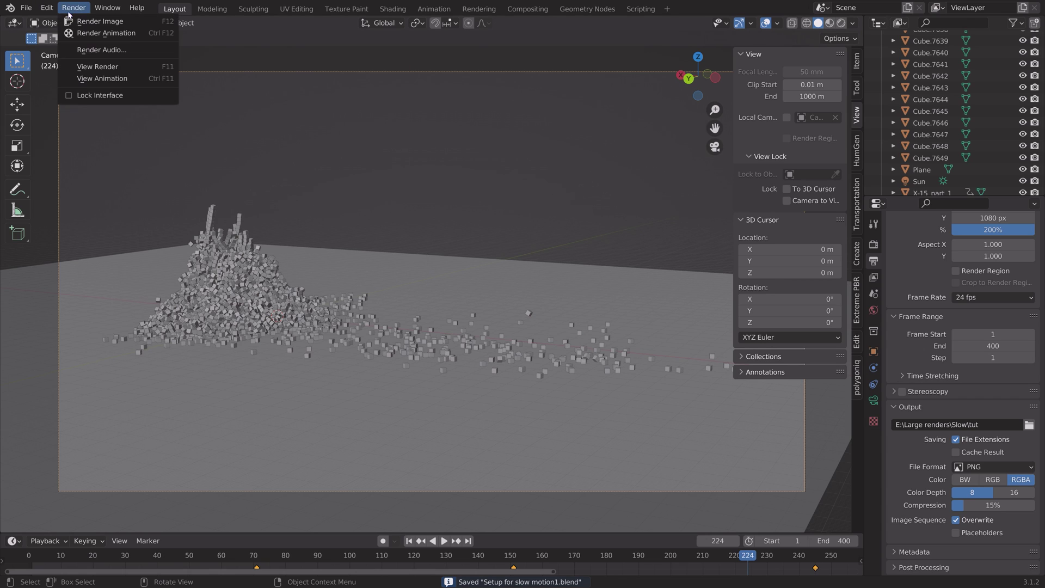
pyautogui.click(88, 34)
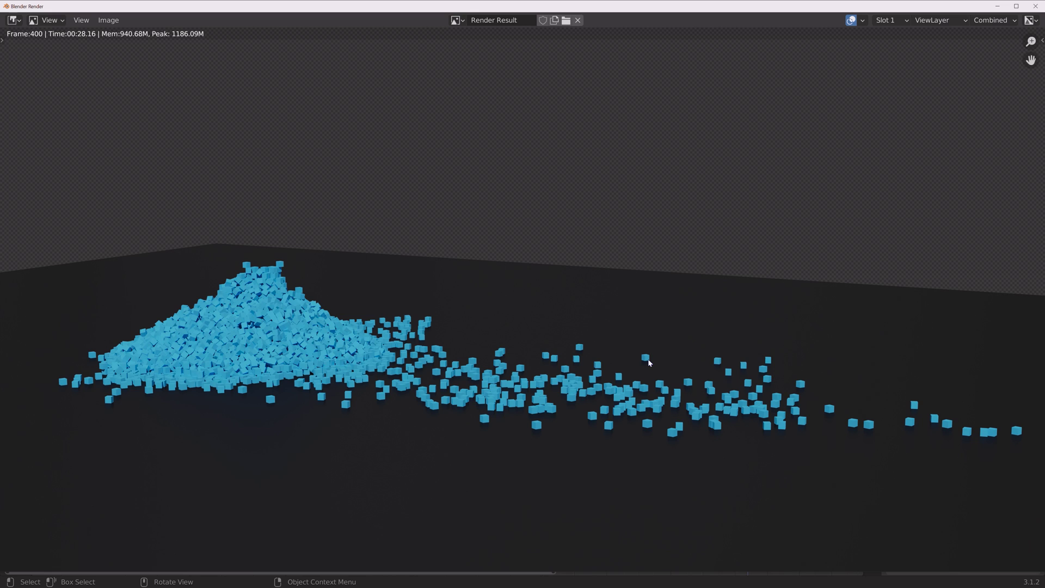
pyautogui.click(1036, 6)
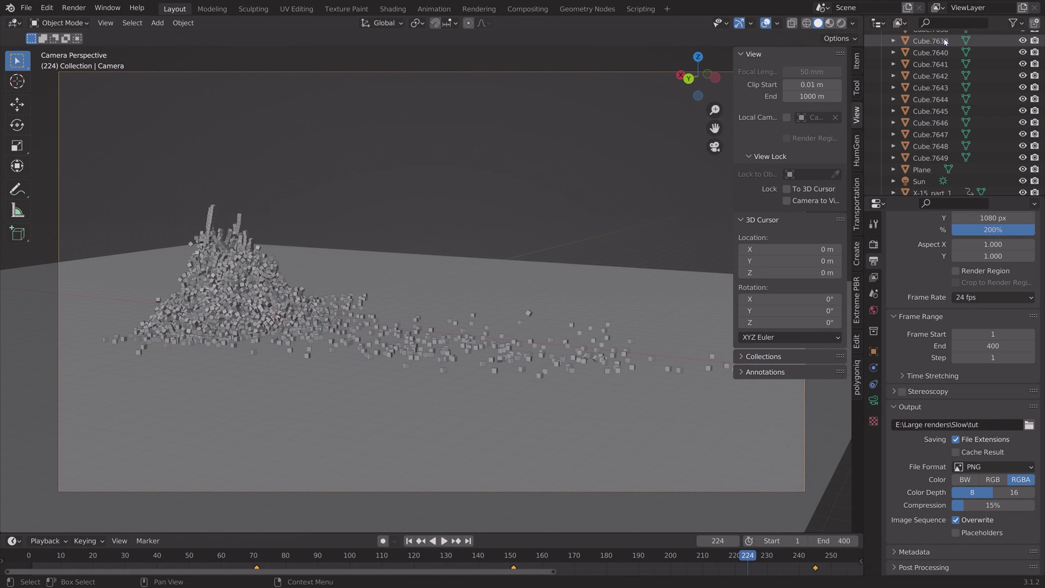
# Step: Delete the old bake, set the rigid-body cache End to 70, and rebake the simulation
pyautogui.click(875, 294)
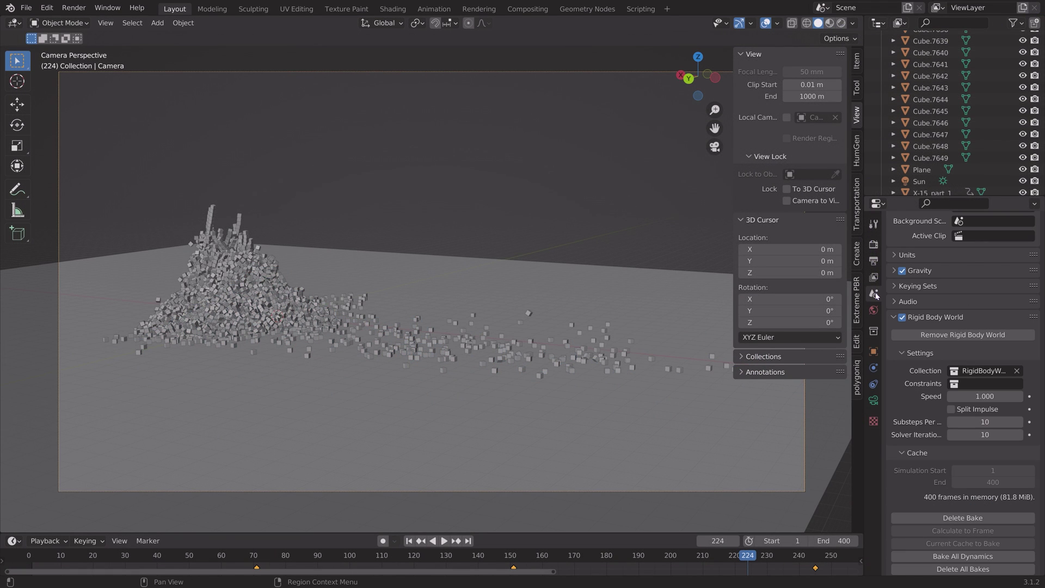
pyautogui.click(955, 518)
pyautogui.click(993, 482)
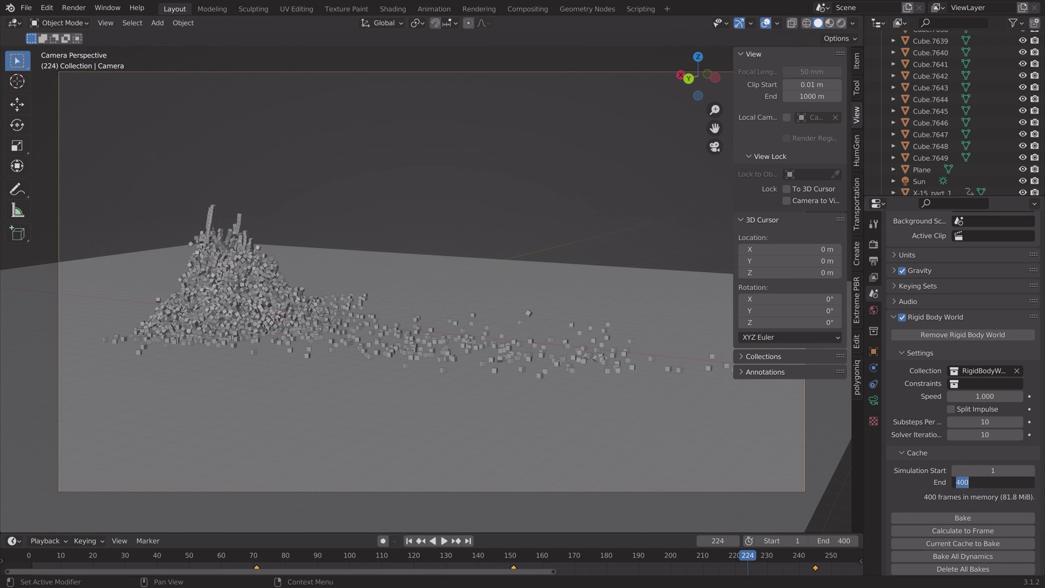
pyautogui.write('70')
pyautogui.press('Return')
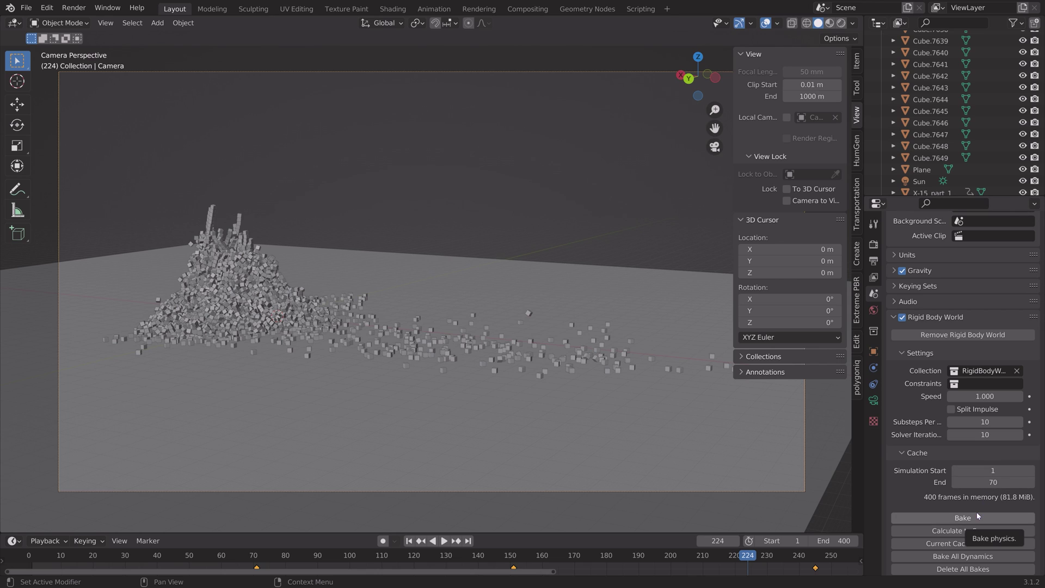
pyautogui.hotkey('shift', 'Left')
pyautogui.press('space')
pyautogui.press('space')
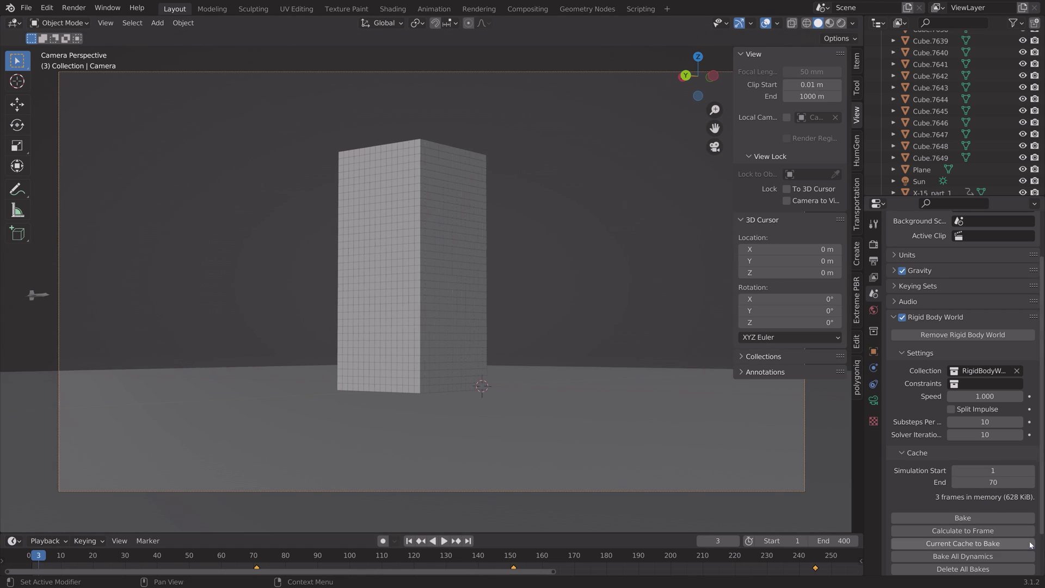
pyautogui.click(990, 524)
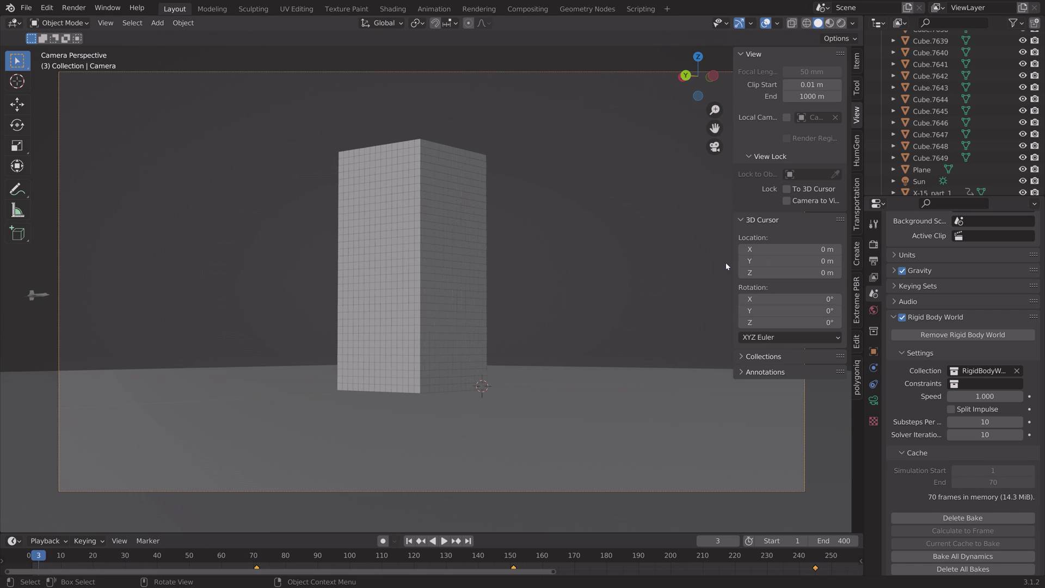
pyautogui.click(784, 541)
# Step: Set the animation Start frame to 70 and move the playhead to frame 70
pyautogui.write('70')
pyautogui.press('Return')
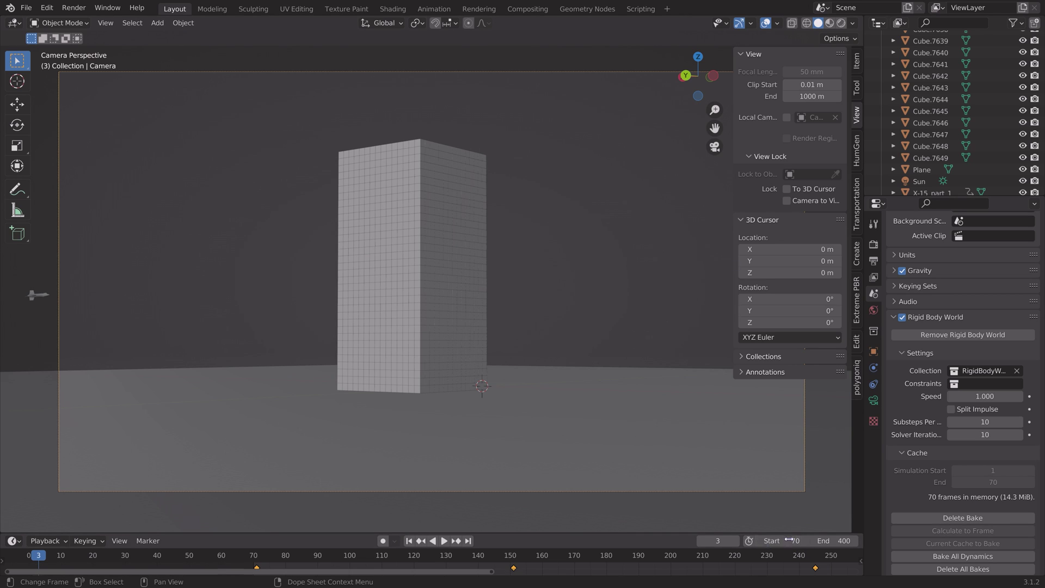
pyautogui.moveTo(124, 558); pyautogui.dragTo(253, 558)
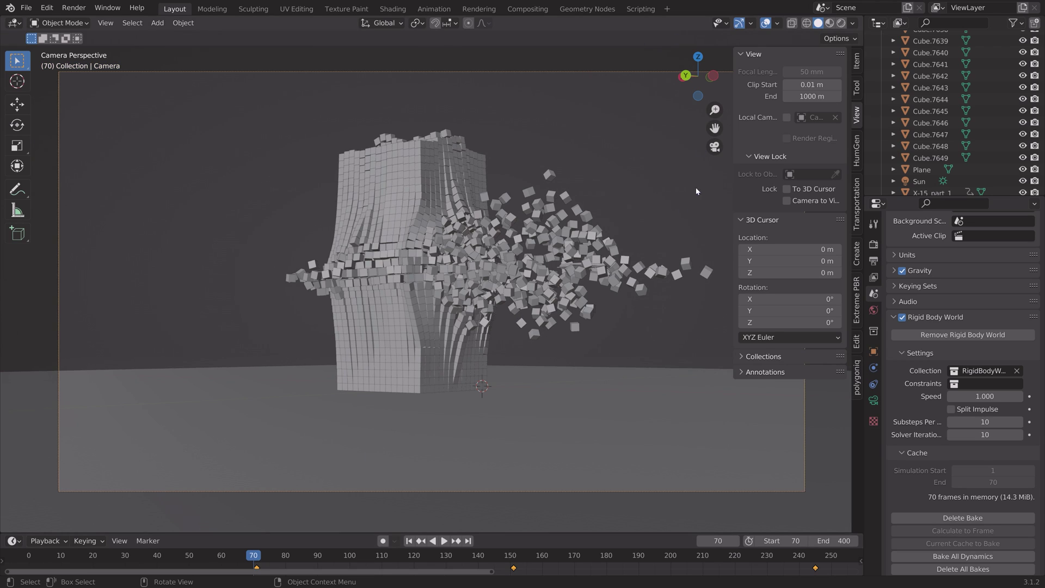
# Step: Clear the location and rotation keyframes from X-15_part_1 and the camera
pyautogui.click(578, 265)
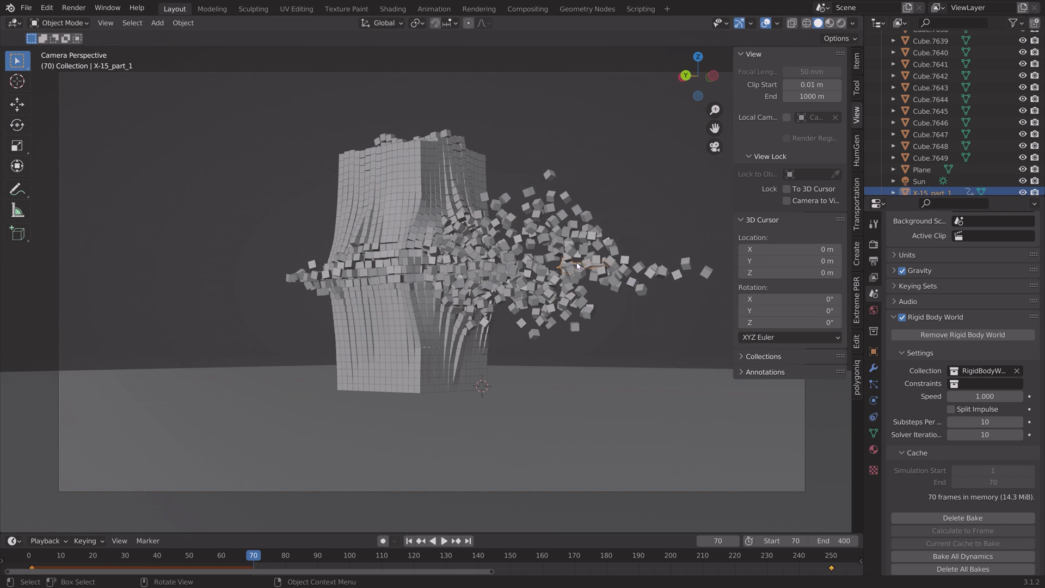
pyautogui.click(857, 62)
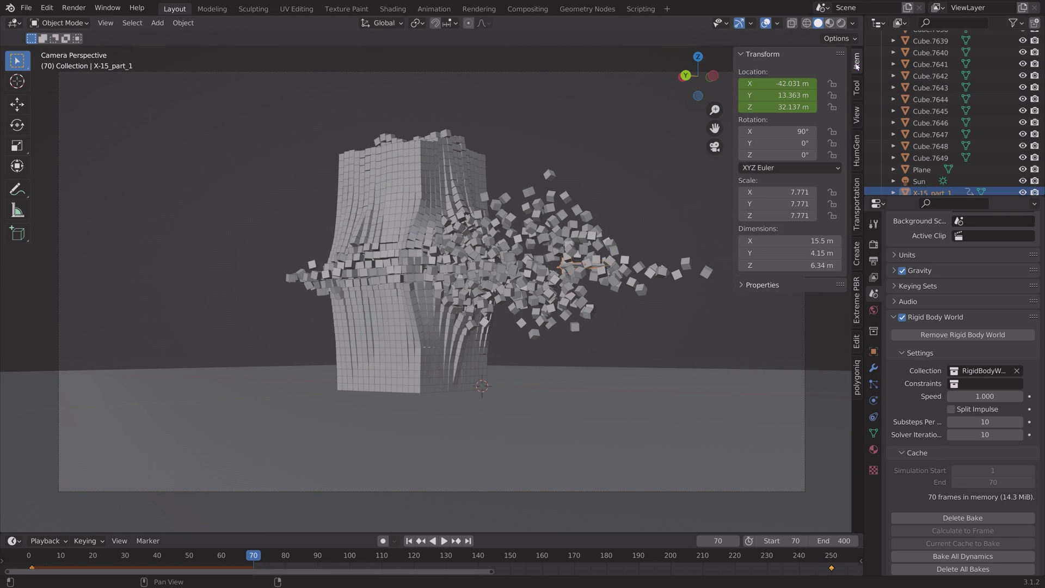
pyautogui.rightClick(784, 95)
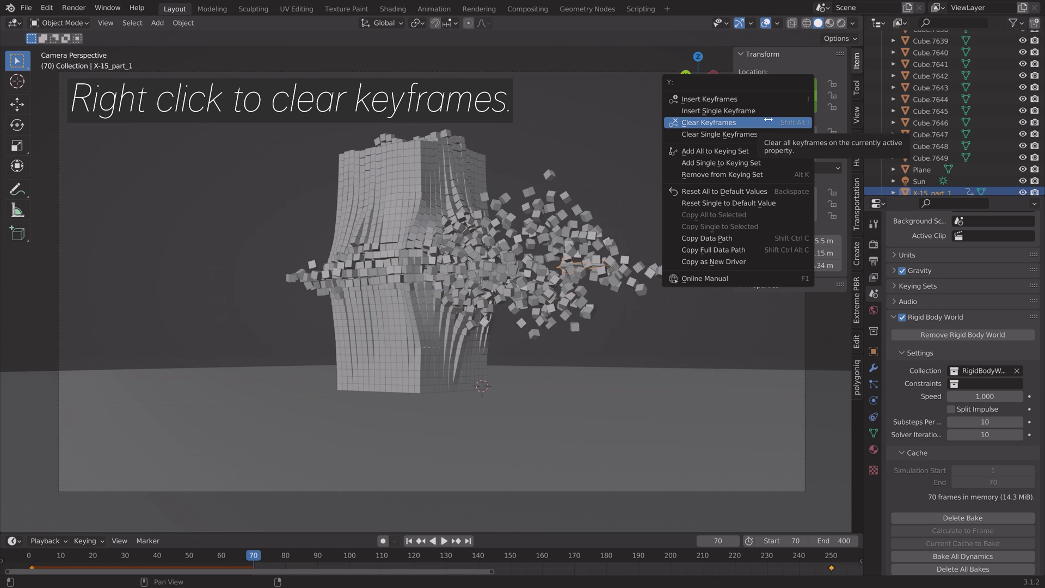
pyautogui.click(769, 121)
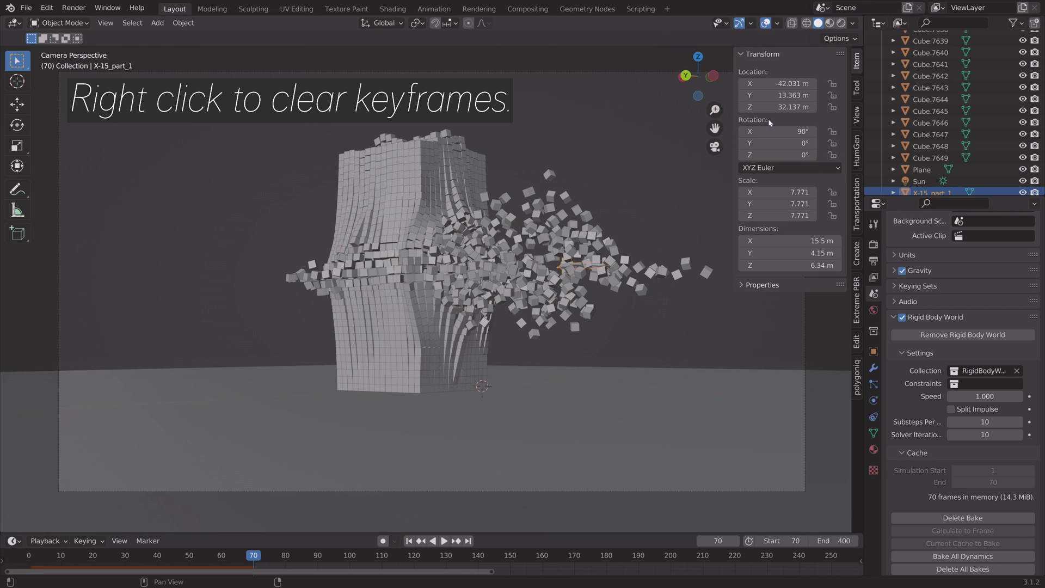
pyautogui.click(633, 72)
pyautogui.rightClick(787, 91)
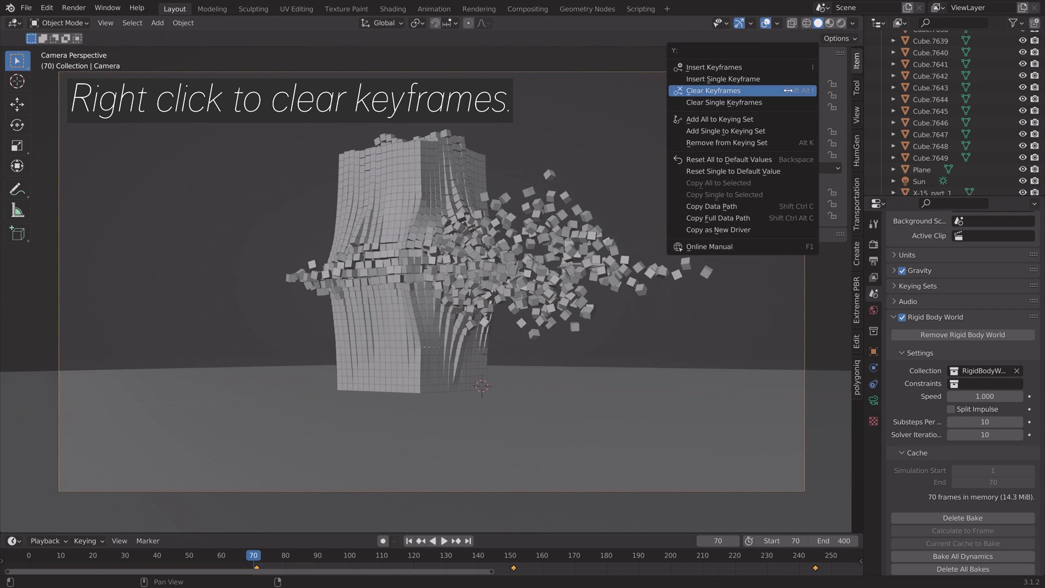
pyautogui.press('Escape')
pyautogui.rightClick(780, 139)
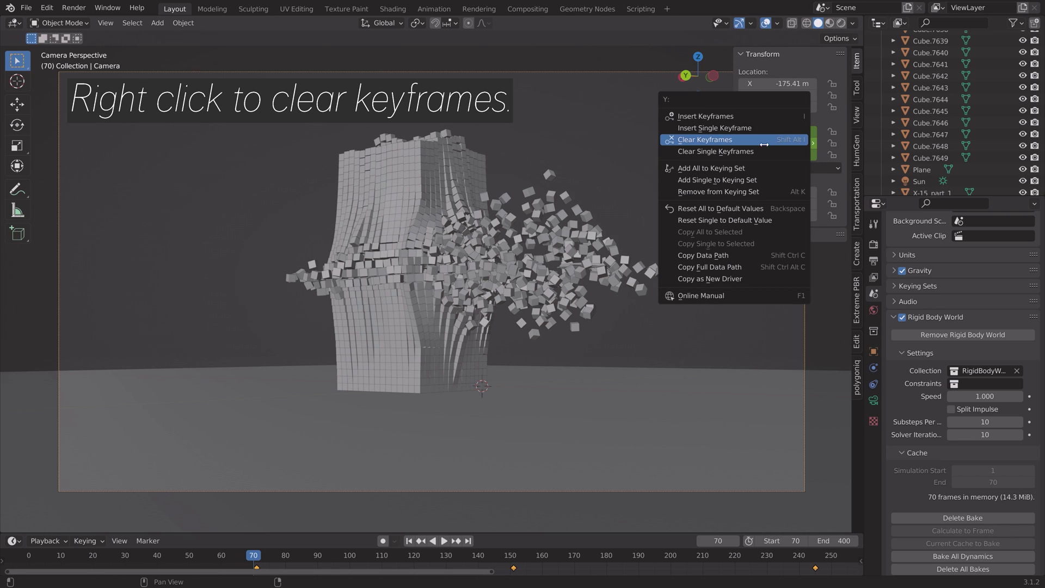
pyautogui.click(765, 142)
# Step: Save the scene as still.blend
pyautogui.hotkey('ctrl', 'shift', 's')
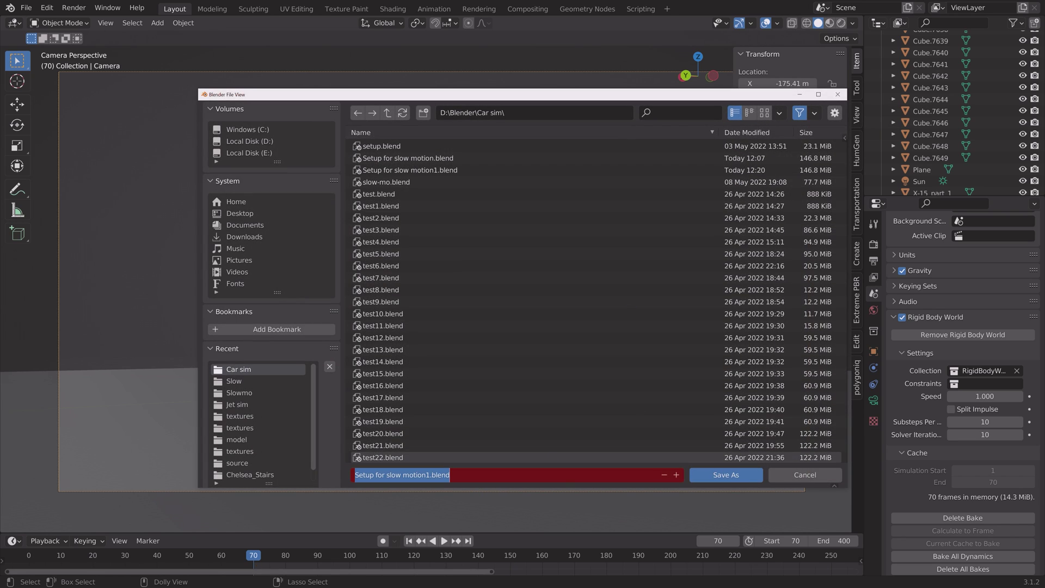
pyautogui.write('still')
pyautogui.press('Return')
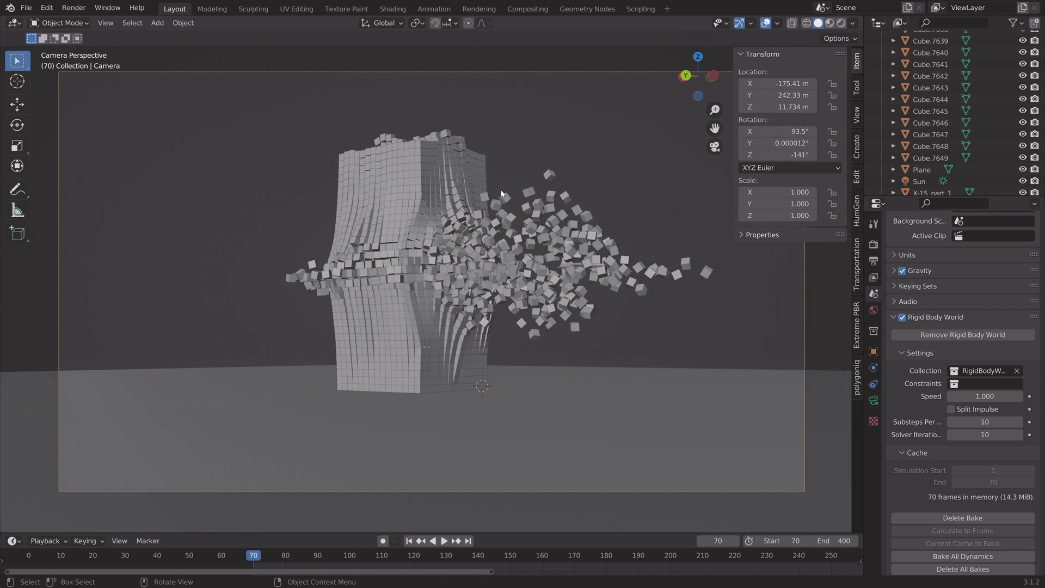
# Step: Place the 3D cursor at the tower centre from top view, then return to camera view
pyautogui.moveTo(502, 193); pyautogui.dragTo(455, 321, button='middle')
pyautogui.press('KP_7')
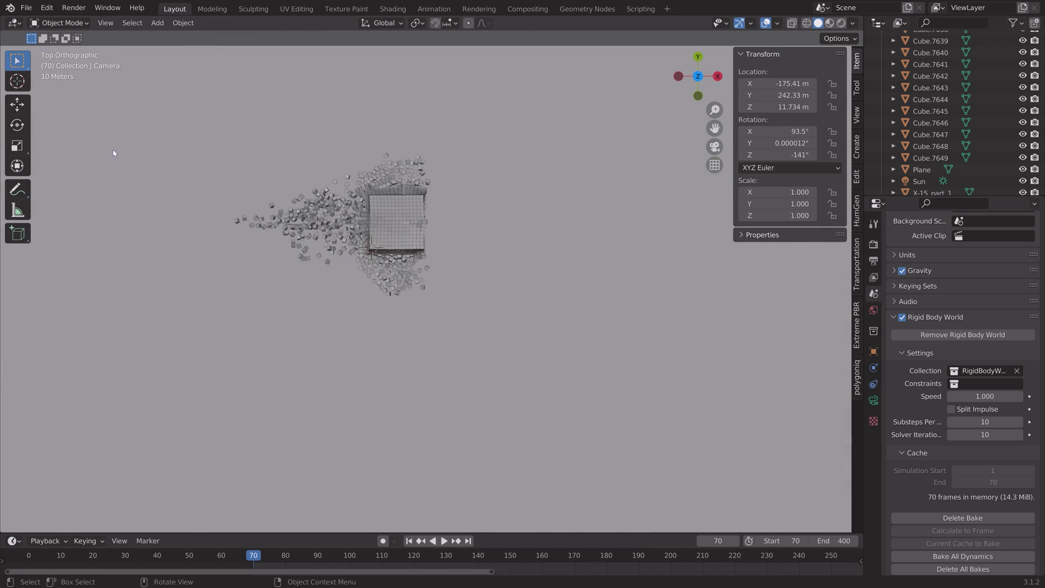
pyautogui.scroll(8, 113, 153)
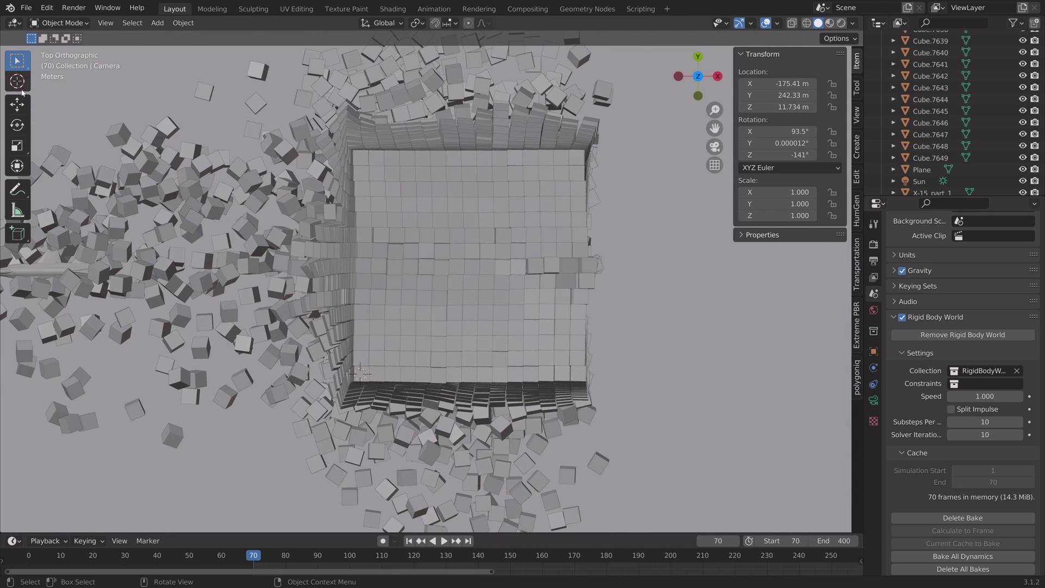
pyautogui.click(19, 84)
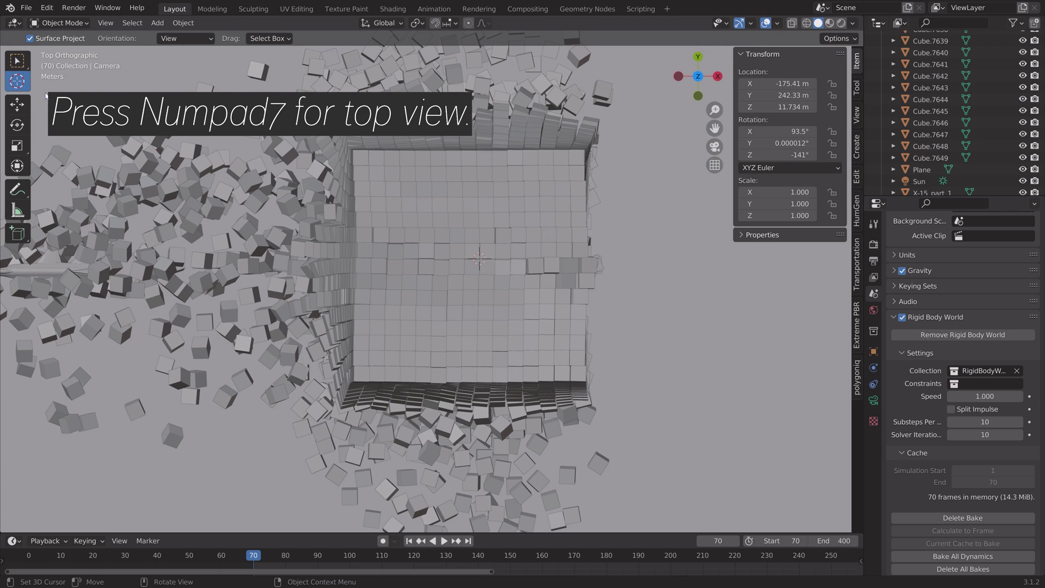
pyautogui.click(17, 62)
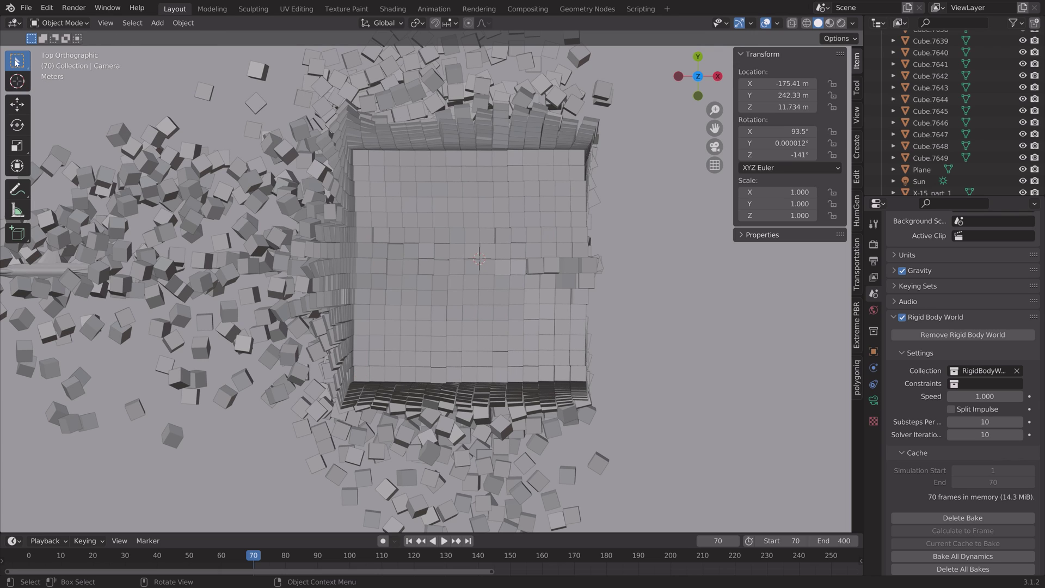
pyautogui.press('KP_0')
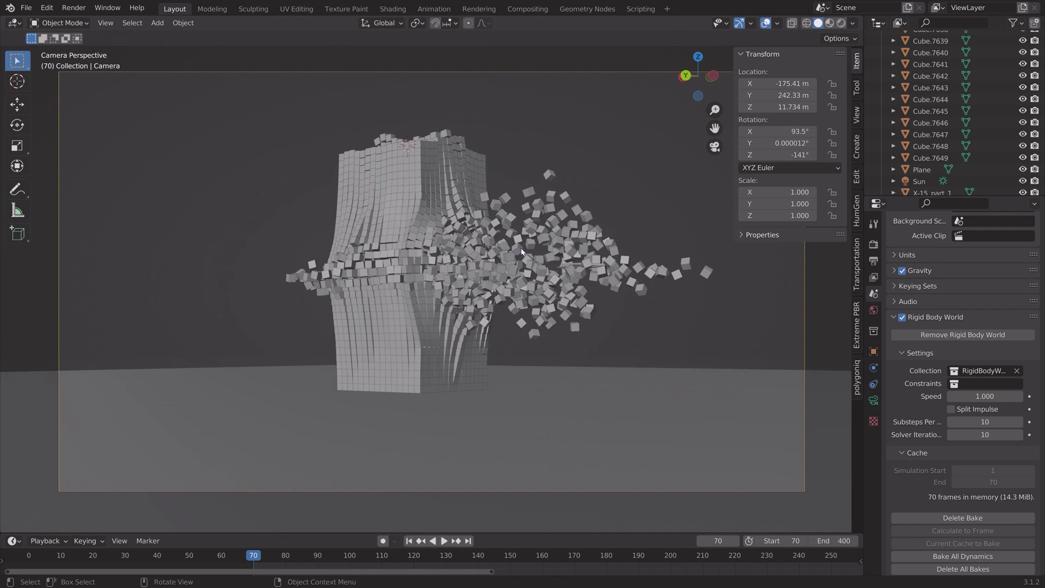
# Step: Add a Cube empty at the cursor and raise it along Z to 83.782 m
pyautogui.hotkey('shift', 'a')
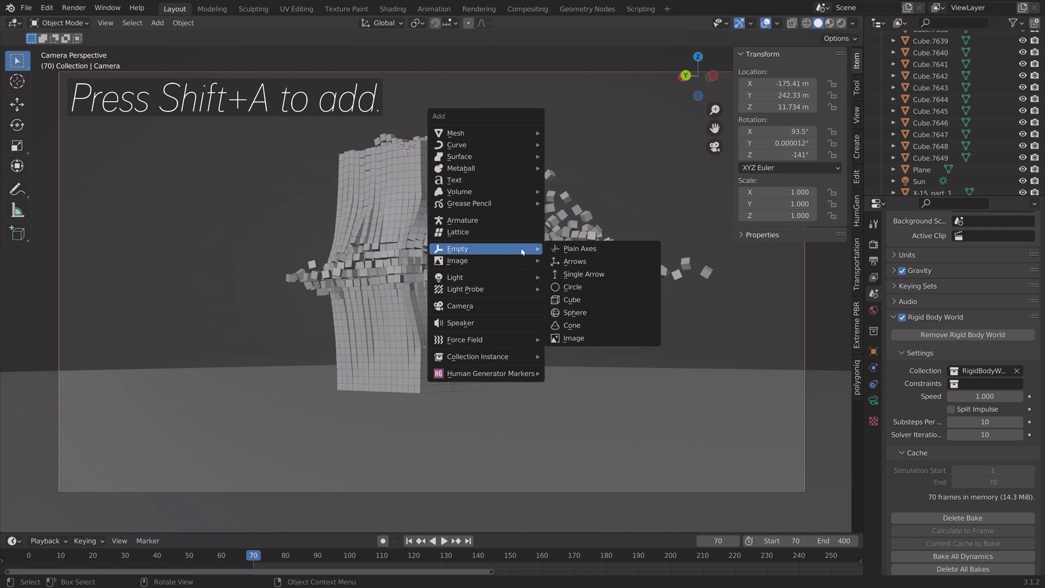
pyautogui.click(588, 299)
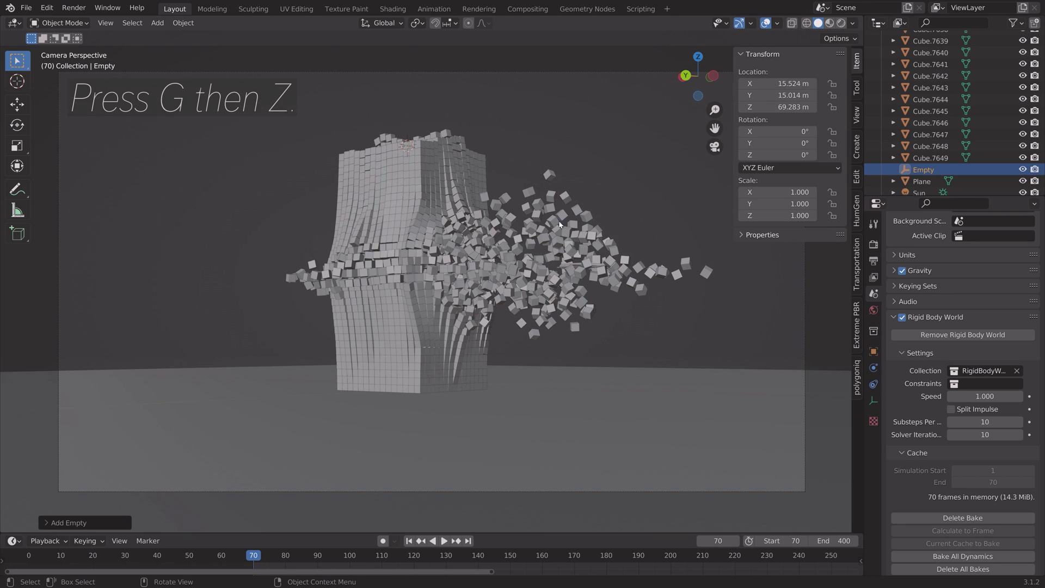
pyautogui.press('g')
pyautogui.press('z')
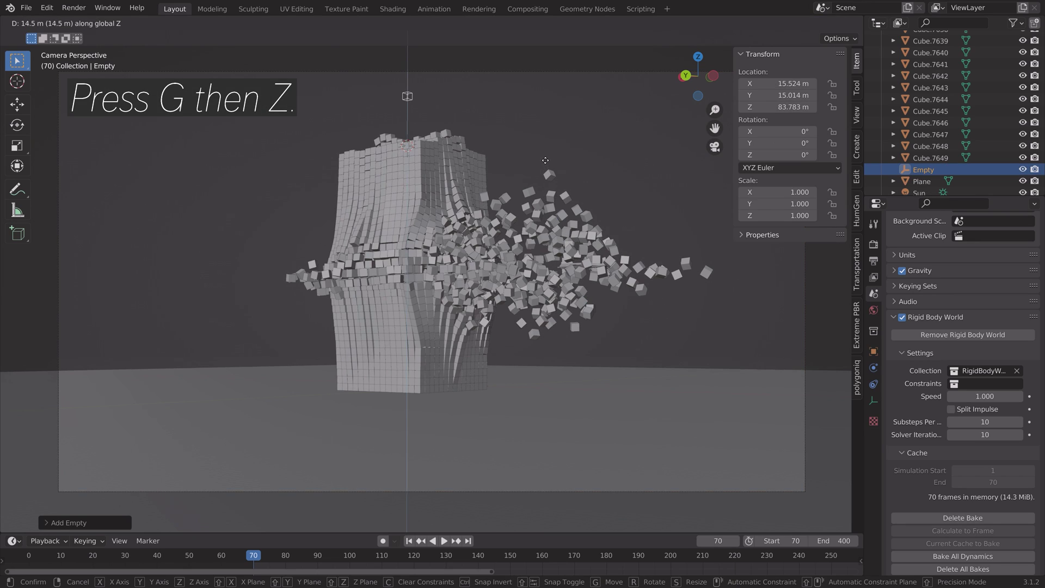
pyautogui.click(545, 160)
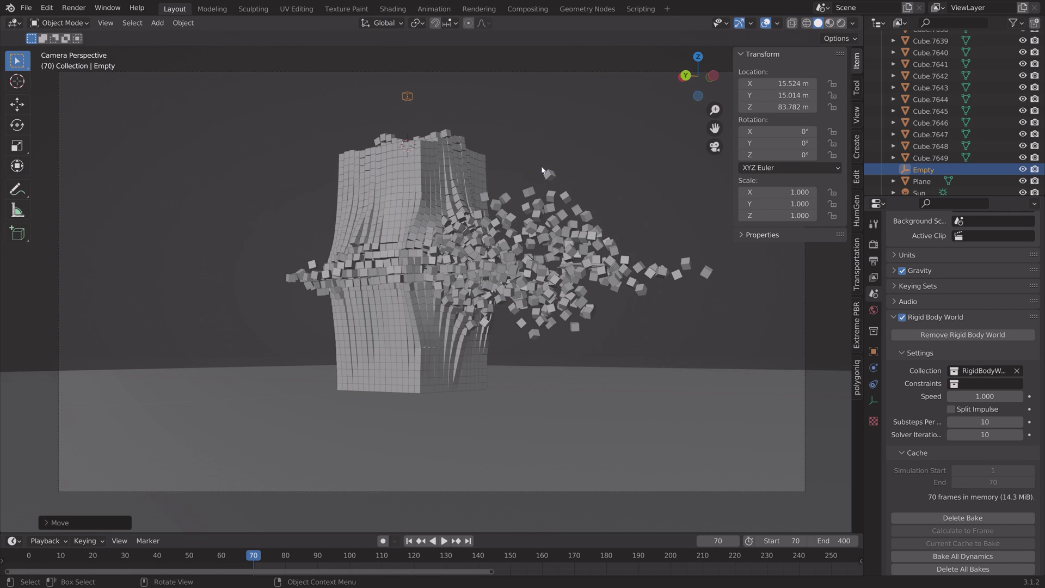
# Step: Parent the camera to the Cube empty using Object (Keep Transform)
pyautogui.click(547, 71)
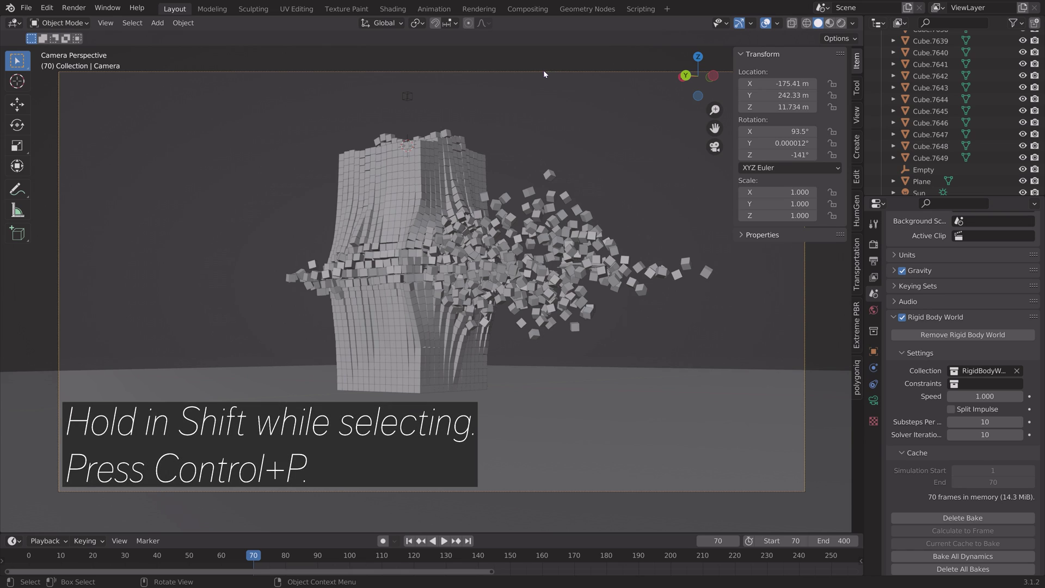
pyautogui.keyDown('shift'); pyautogui.click(409, 92); pyautogui.keyUp('shift')
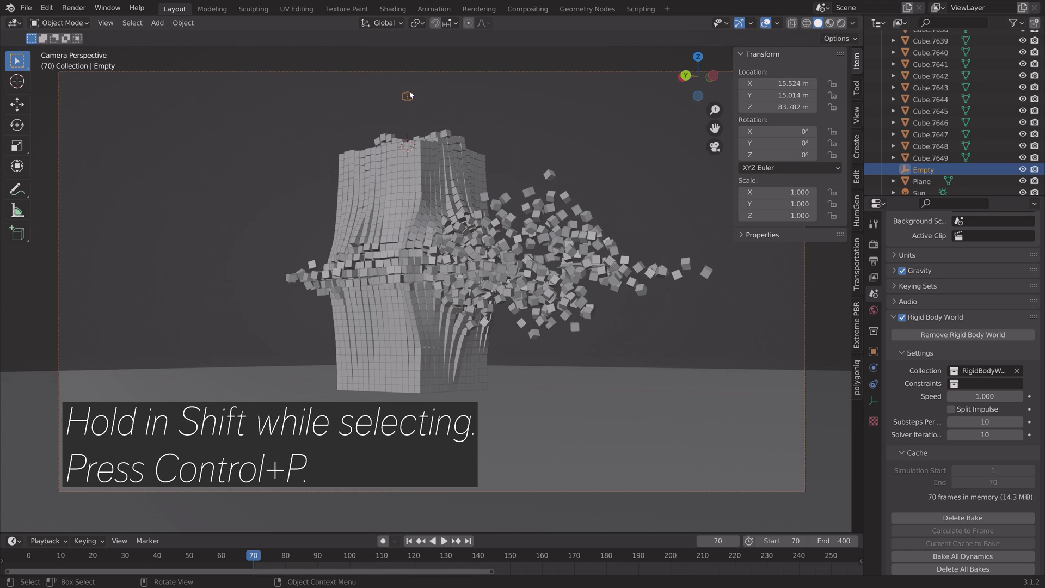
pyautogui.hotkey('ctrl', 'p')
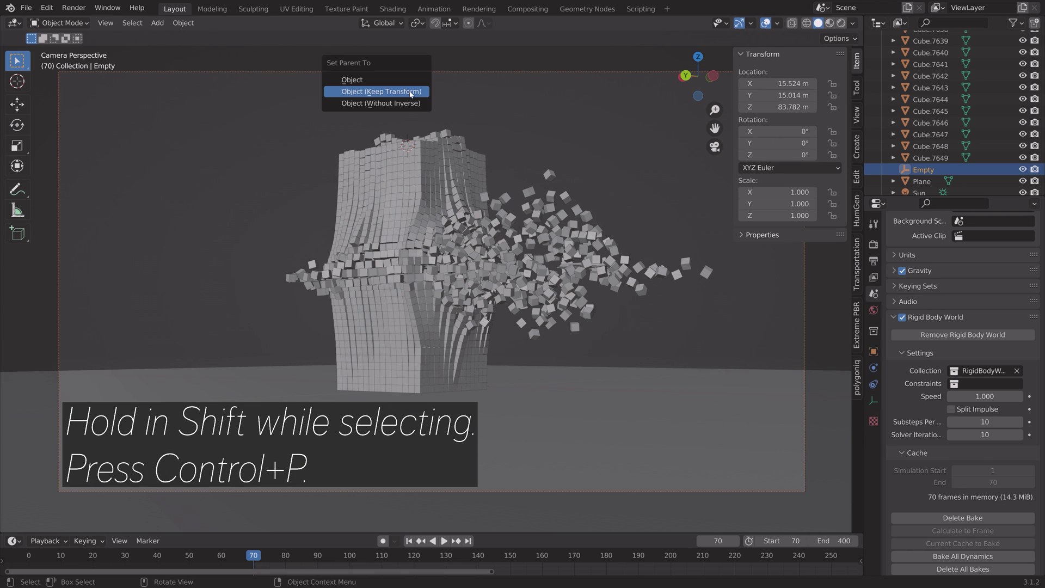
pyautogui.click(410, 92)
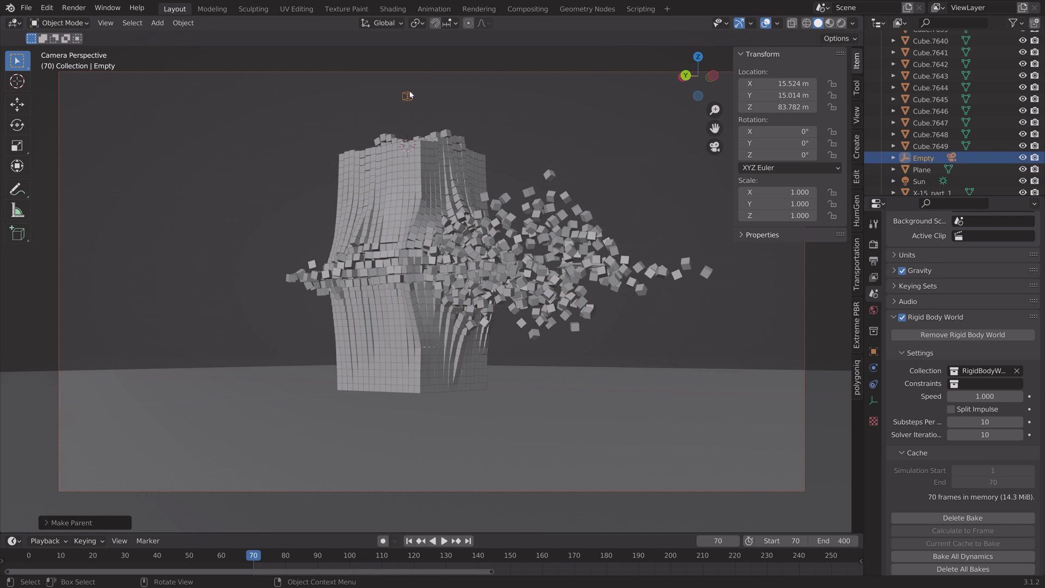
# Step: Keyframe the empty's Z rotation at 0° on frame 70 and 360° on frame 250
pyautogui.click(409, 96)
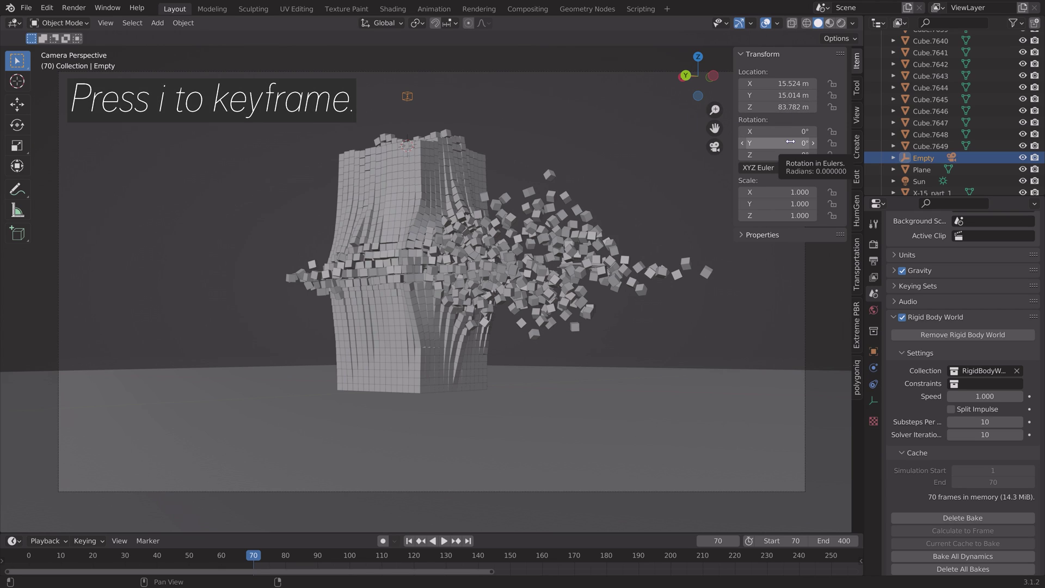
pyautogui.press('i')
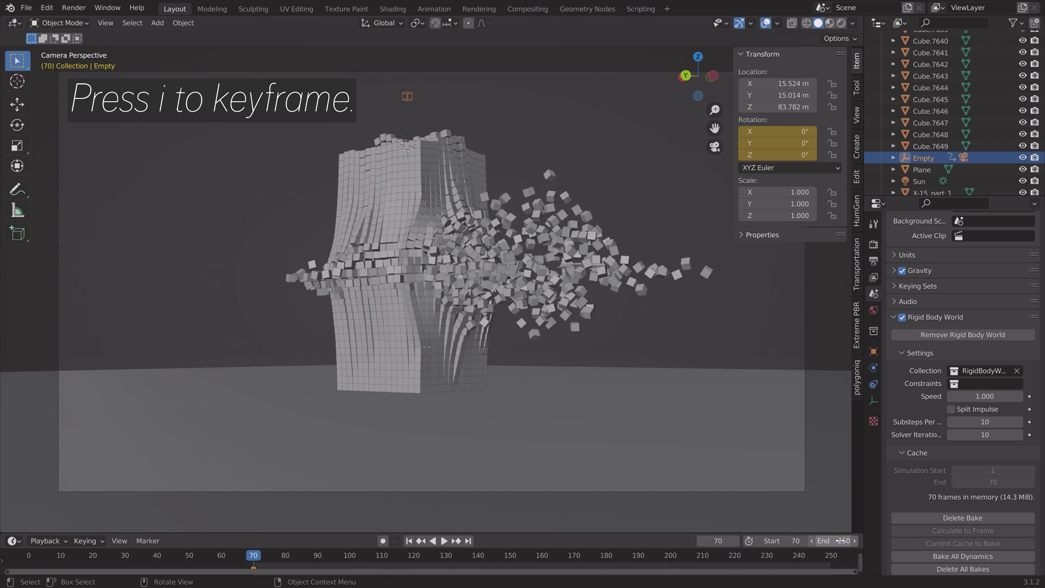
pyautogui.click(468, 541)
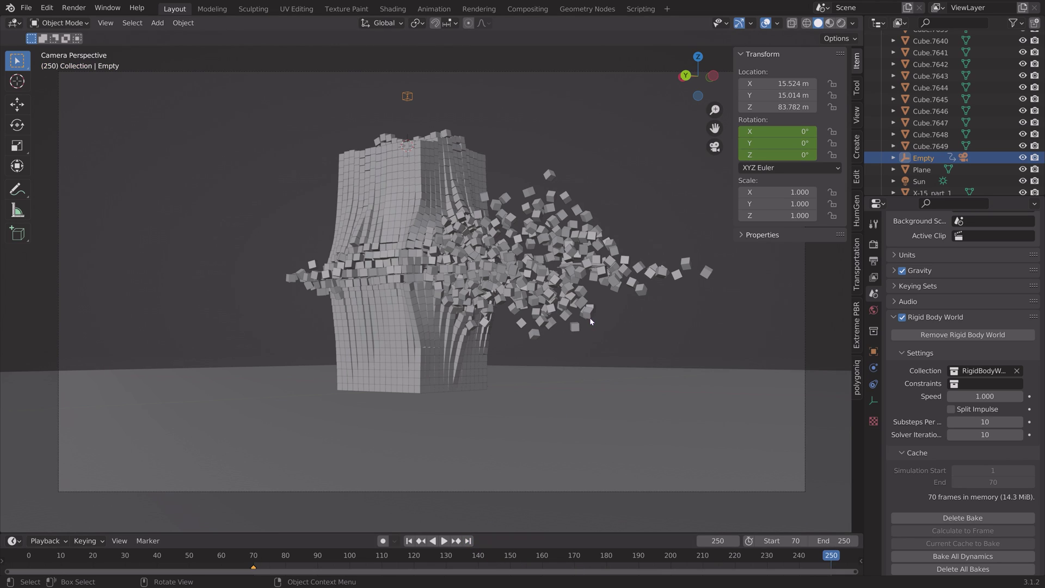
pyautogui.click(778, 154)
pyautogui.press('BackSpace')
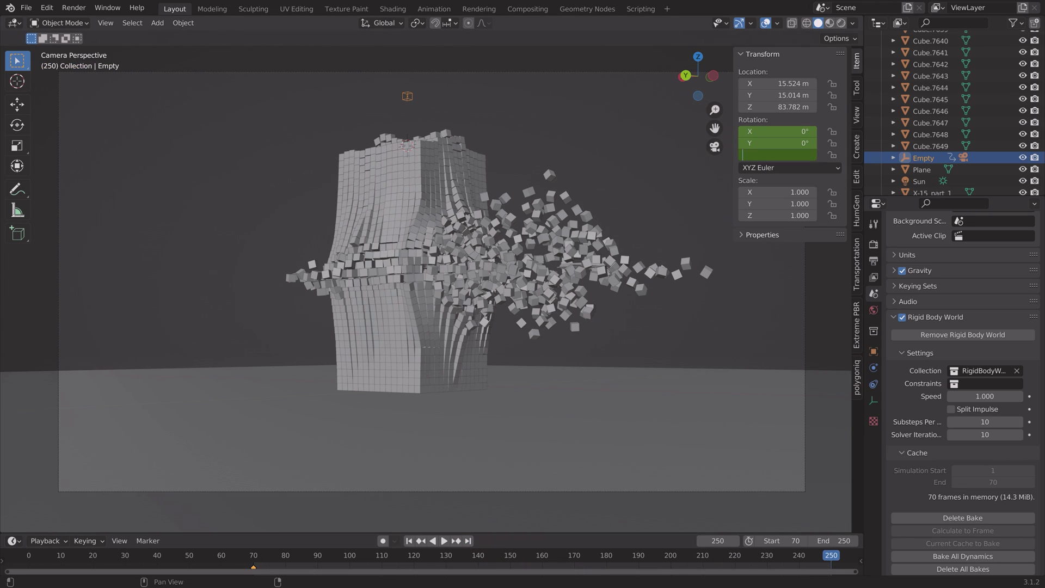
pyautogui.press('Return')
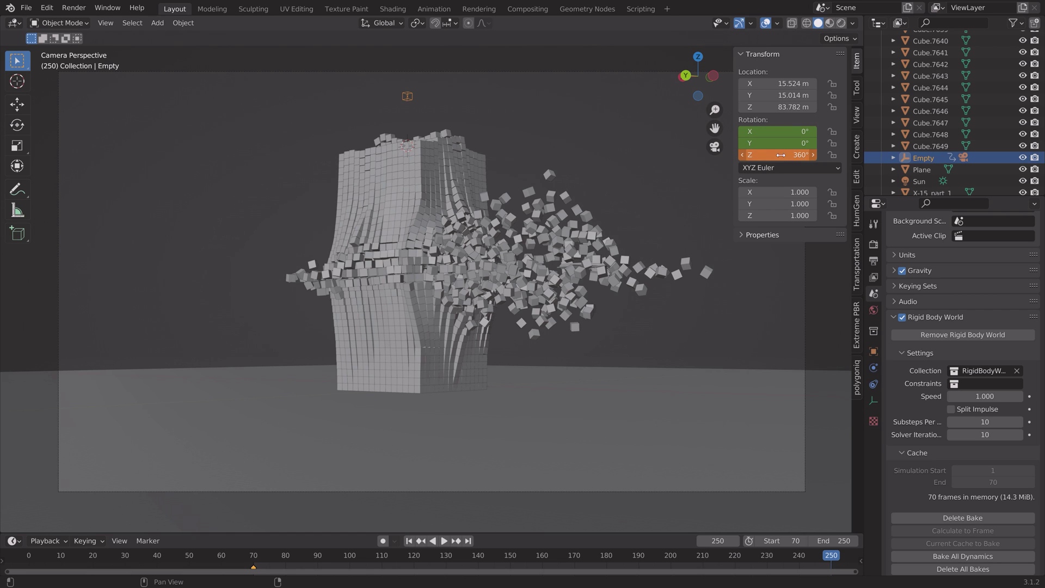
pyautogui.press('i')
# Step: Preview the camera orbit from frame 70, stop near frame 248, and show Output properties
pyautogui.click(255, 554)
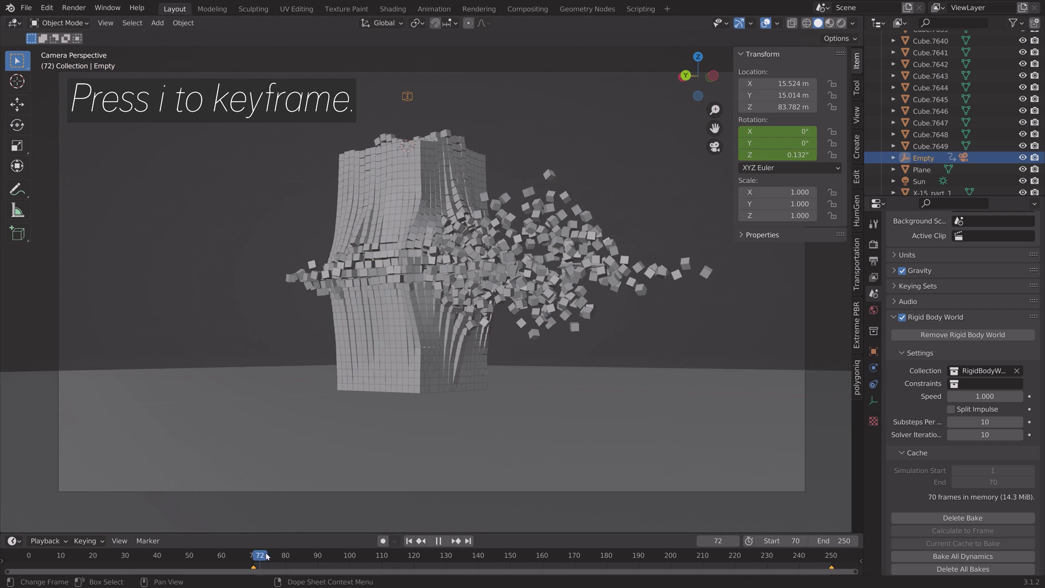
pyautogui.press('space')
pyautogui.moveTo(519, 555); pyautogui.dragTo(828, 564)
pyautogui.press('space')
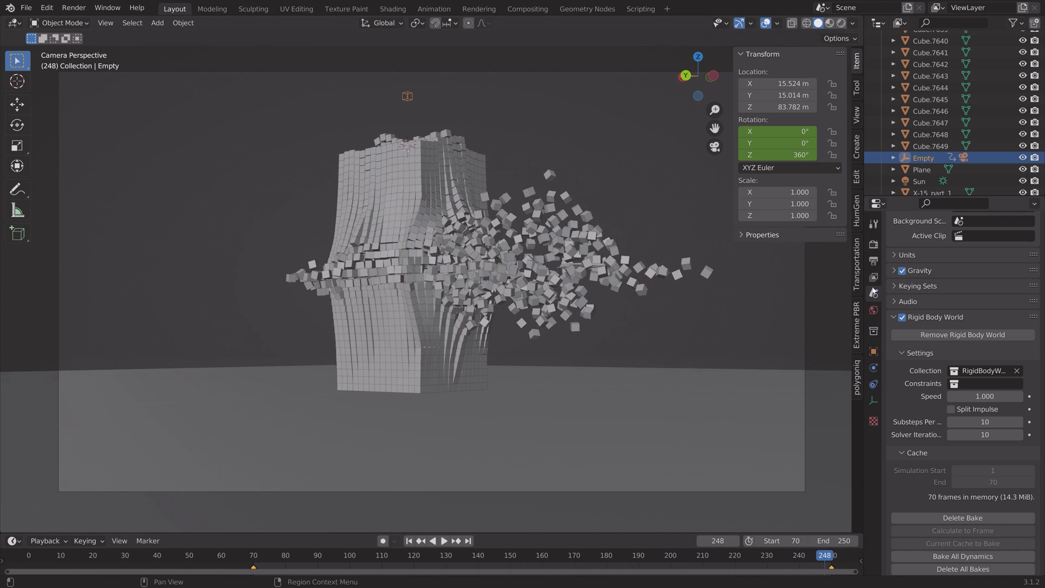
pyautogui.click(875, 260)
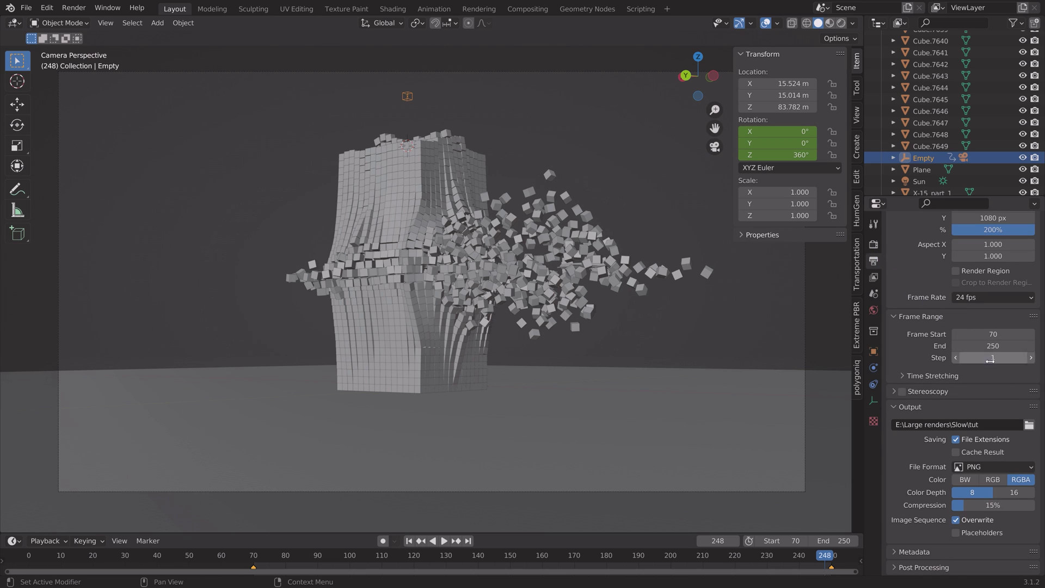
# Step: Set the render output to a new Still folder with file name 'still' (E:\Large renders\Slow\Still\still)
pyautogui.click(1030, 427)
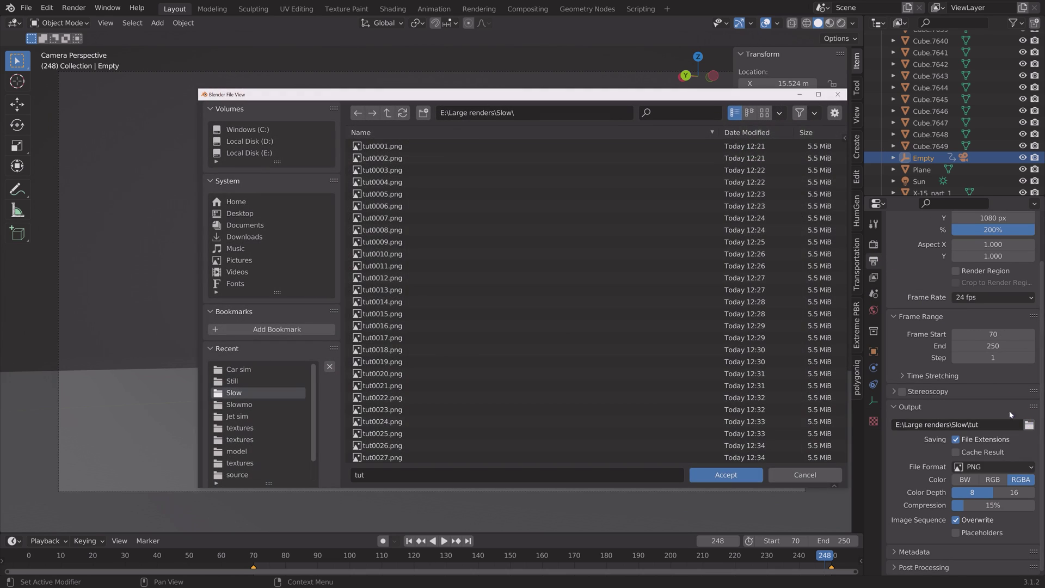
pyautogui.click(423, 113)
pyautogui.write('Still')
pyautogui.press('Return')
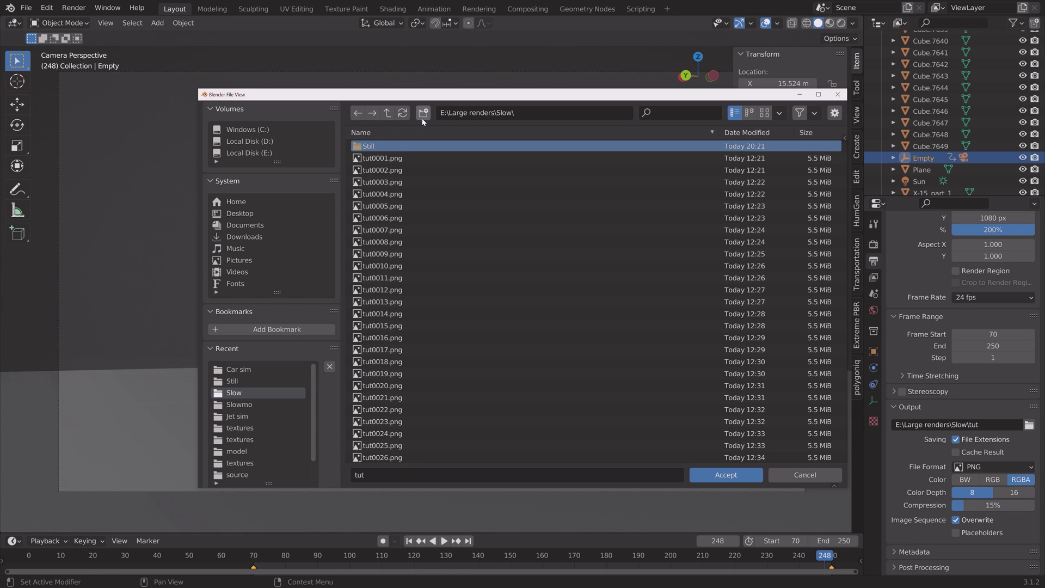
pyautogui.click(375, 146)
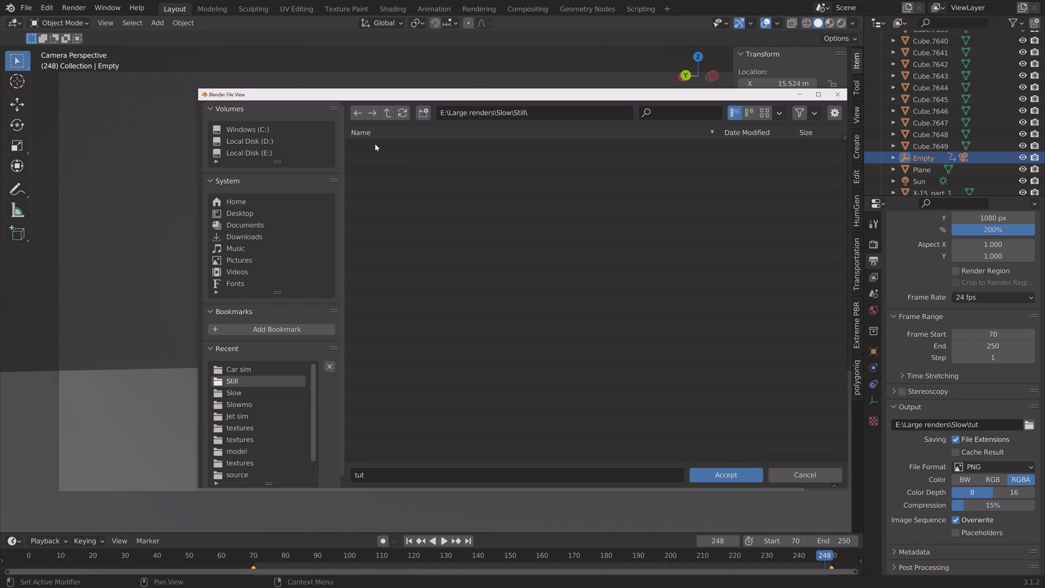
pyautogui.click(389, 476)
pyautogui.write('still')
pyautogui.press('Return')
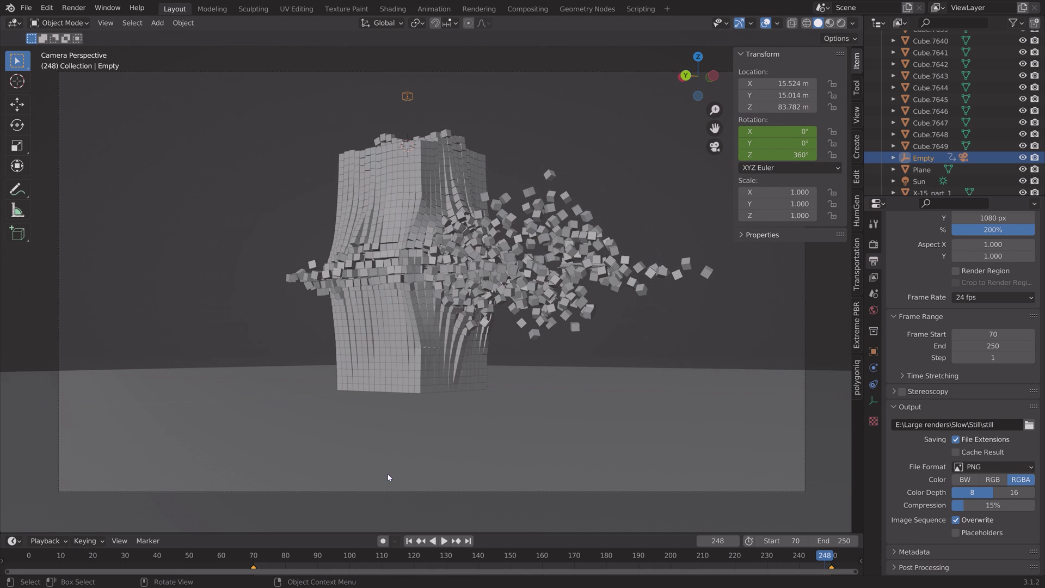
# Step: Render the full animation to the new still output path
pyautogui.click(73, 7)
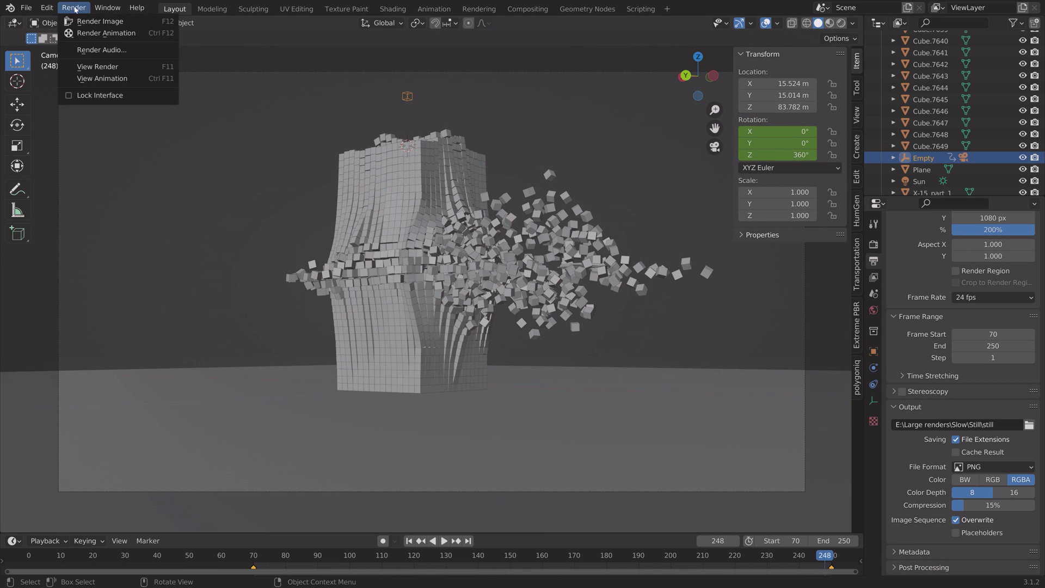
pyautogui.click(90, 34)
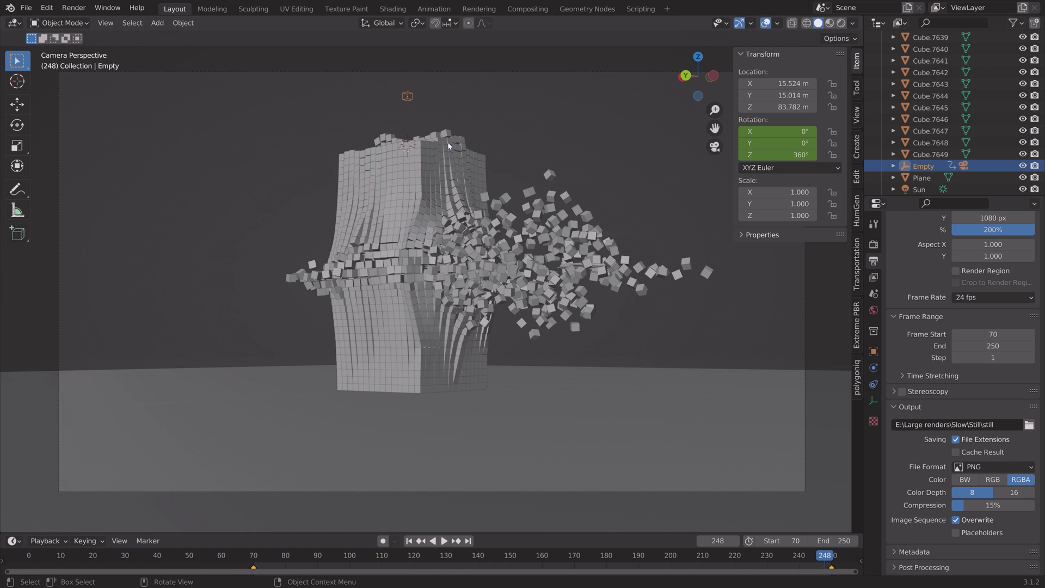
pyautogui.click(27, 7)
# Step: Start a new Video Editing project and browse to the Slow folder for an image sequence
pyautogui.moveTo(77, 21)
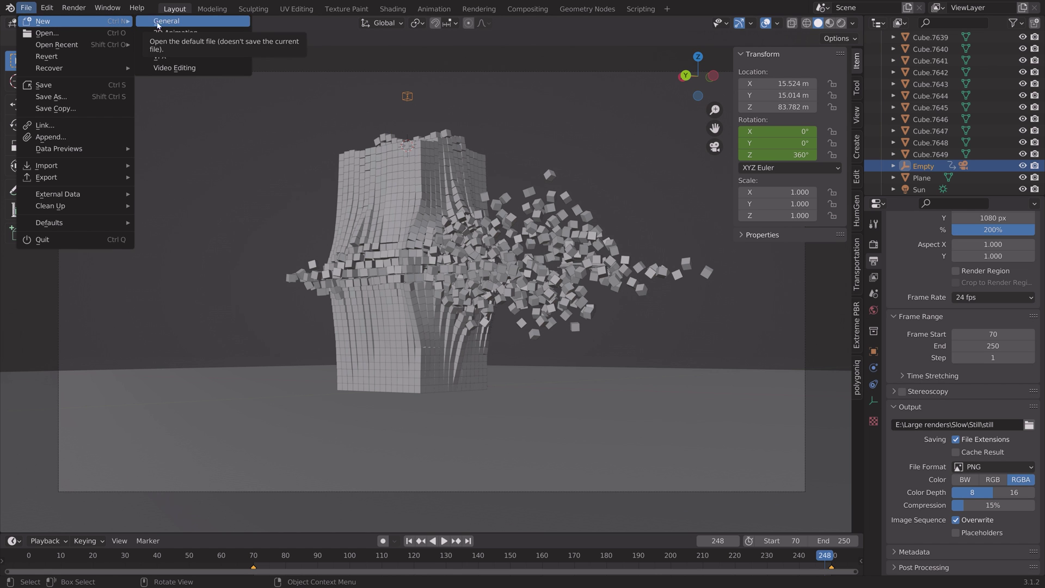
pyautogui.click(174, 67)
pyautogui.click(218, 290)
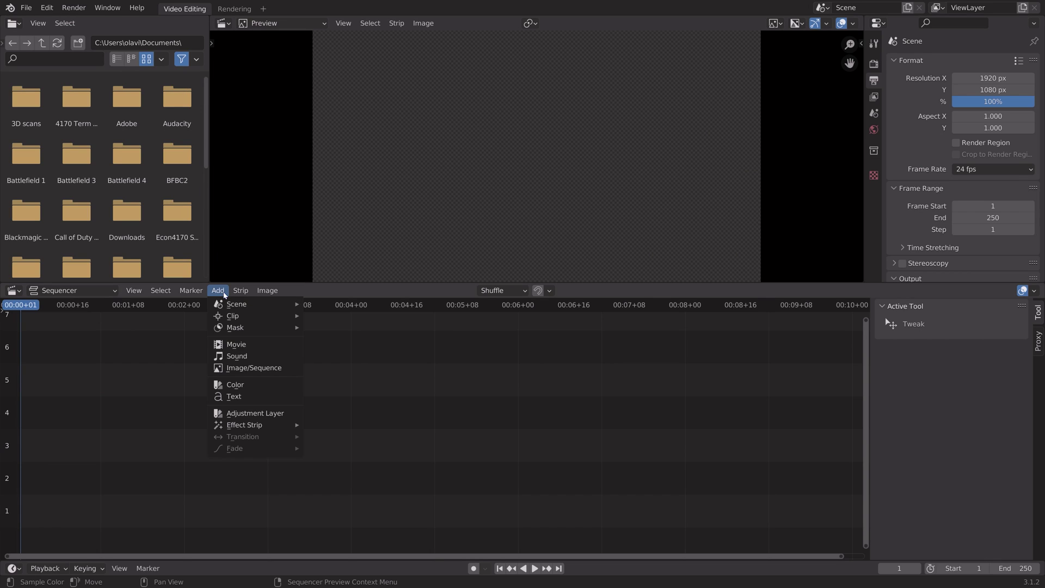
pyautogui.click(250, 367)
pyautogui.click(232, 370)
pyautogui.click(235, 392)
# Step: Add all tut frames from Slow as a channel 1 strip and move the playhead to its end
pyautogui.click(383, 158)
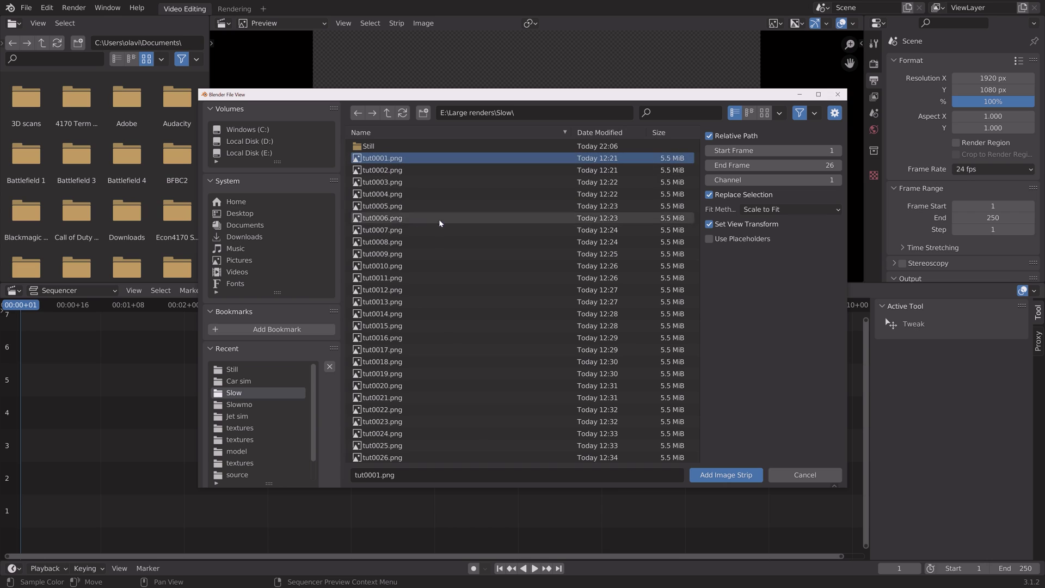
pyautogui.moveTo(697, 155)
pyautogui.mouseDown()
pyautogui.moveTo(694, 218)
pyautogui.moveTo(697, 155)
pyautogui.mouseUp()
pyautogui.press('a')
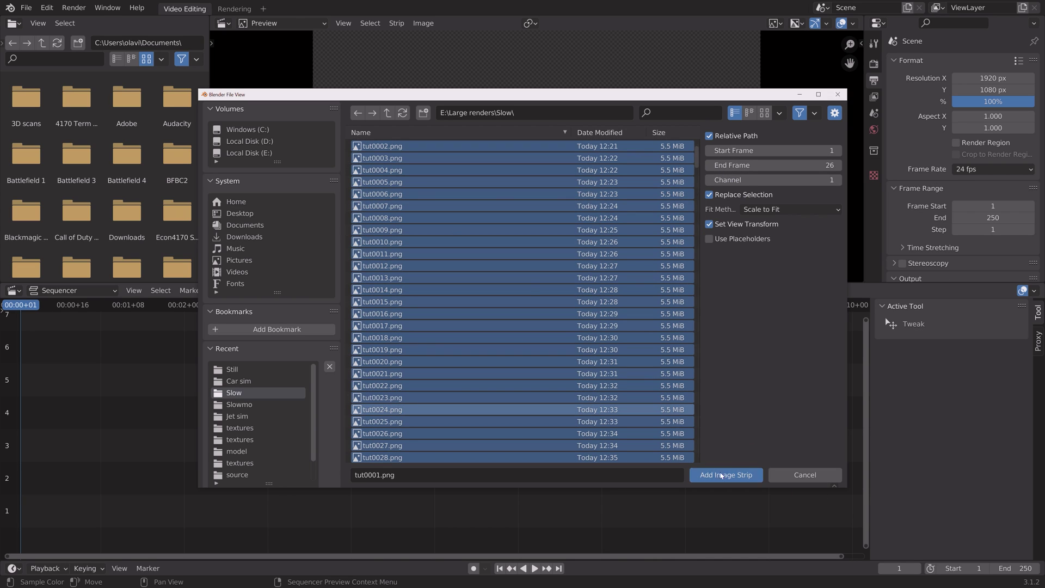
pyautogui.click(721, 475)
pyautogui.moveTo(278, 307); pyautogui.dragTo(267, 308)
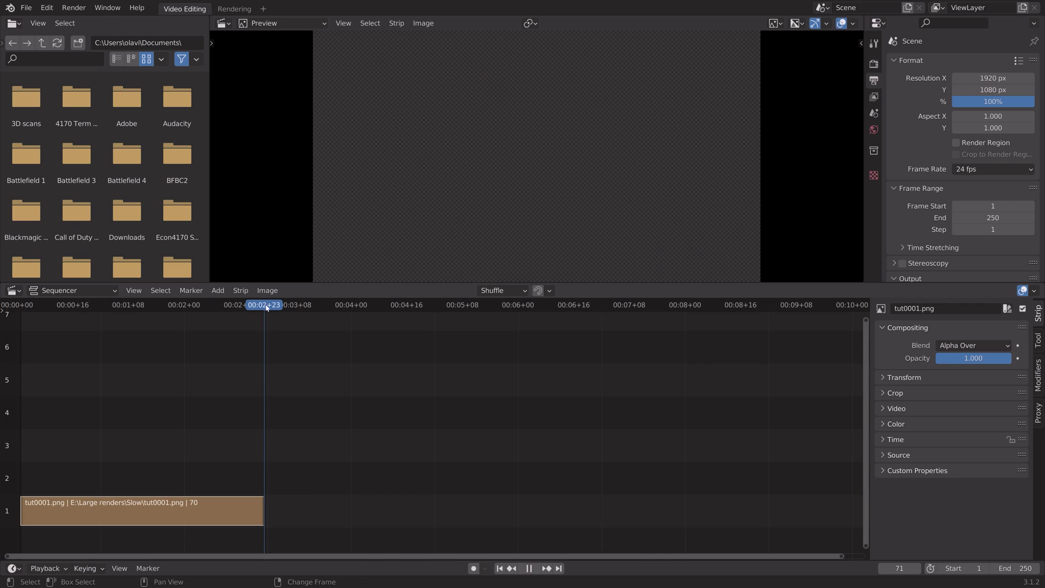
pyautogui.click(218, 290)
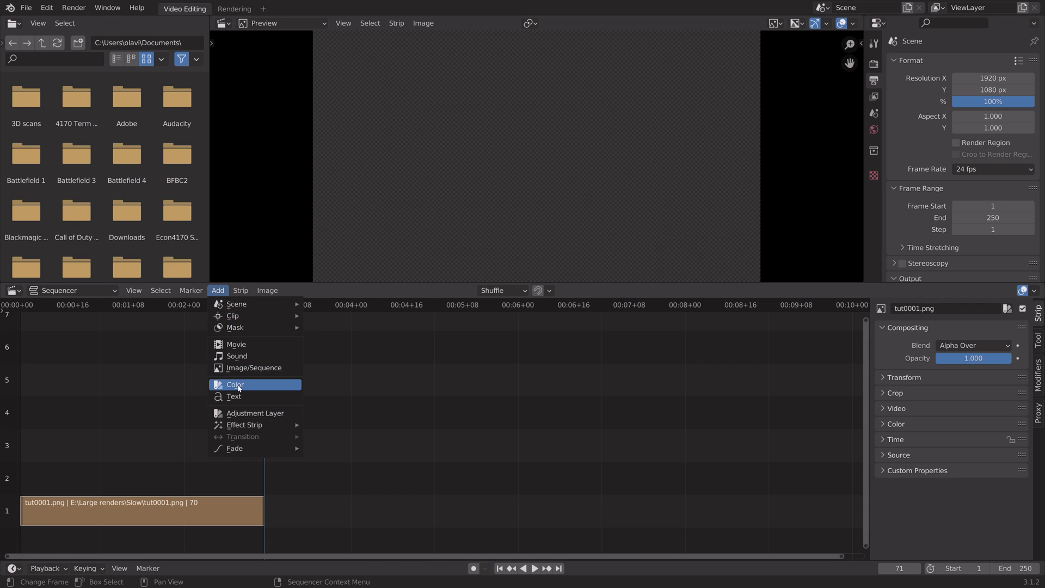
# Step: Add every still-orbit frame from the Still folder as a second strip, then scrub to check
pyautogui.click(247, 369)
pyautogui.doubleClick(410, 144)
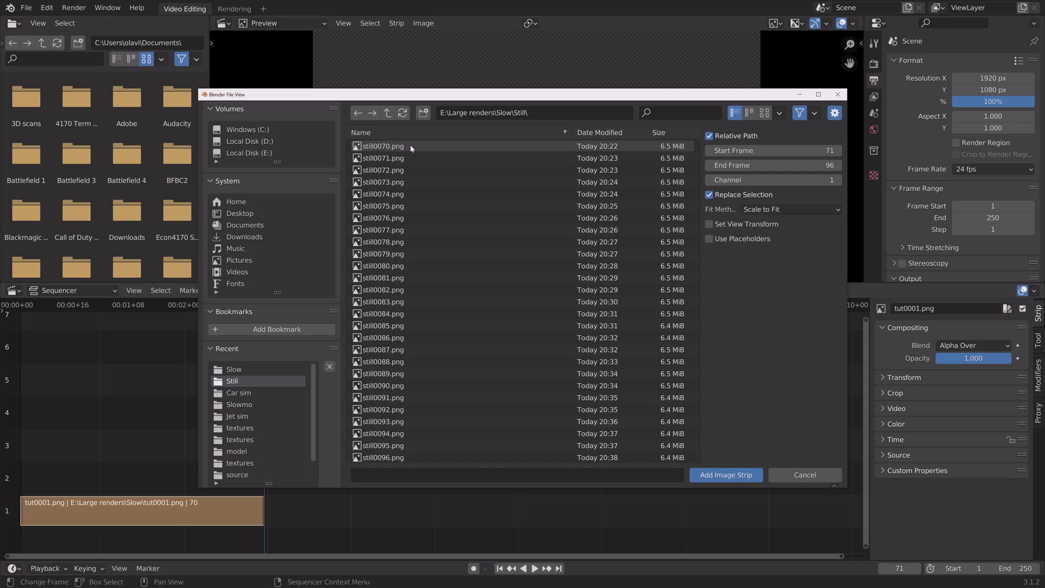
pyautogui.press('a')
pyautogui.click(724, 474)
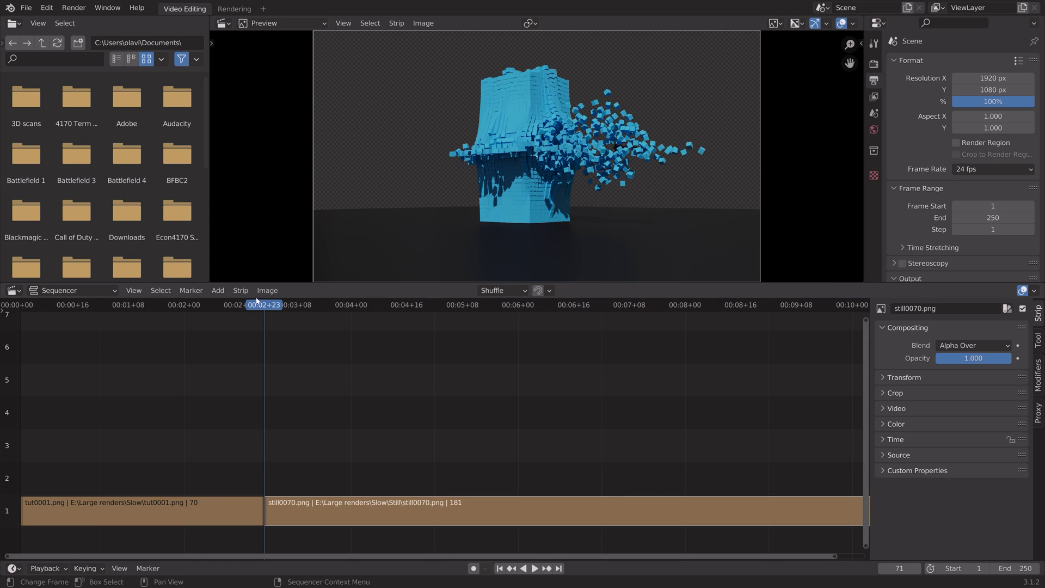
pyautogui.moveTo(259, 307); pyautogui.dragTo(821, 322)
# Step: Add frames tut0070–tut0400 as a channel 2 strip starting at frame 252, after the still strip
pyautogui.scroll(-7, 821, 322)
pyautogui.moveTo(669, 311); pyautogui.dragTo(702, 313)
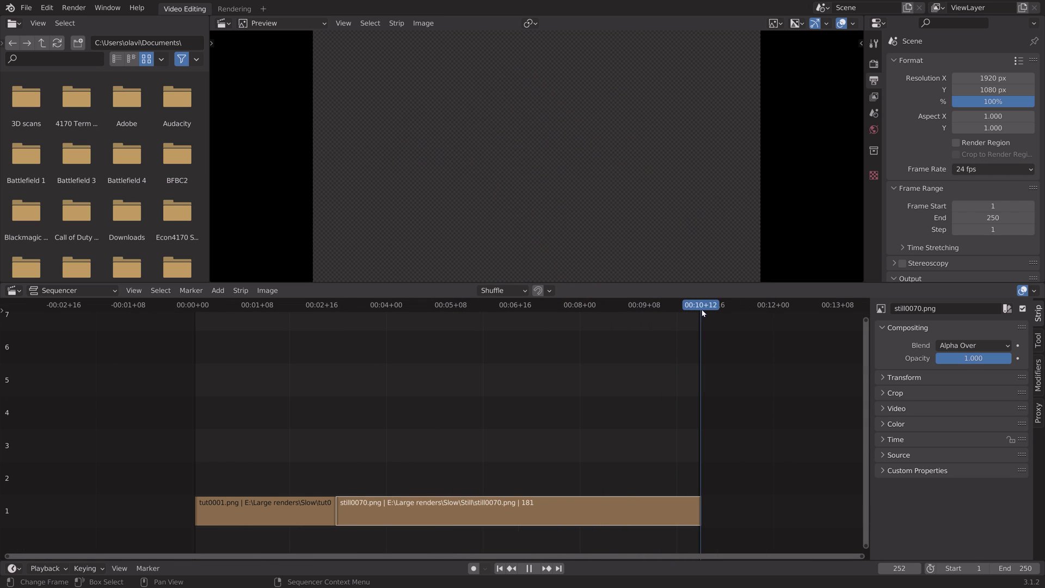
pyautogui.click(240, 367)
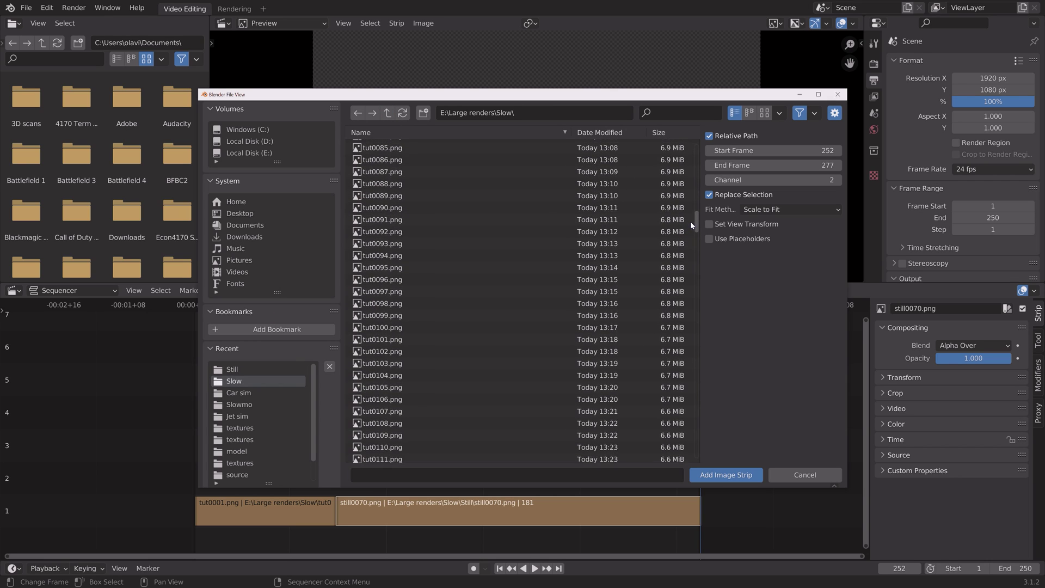
pyautogui.scroll(-15, 690, 221)
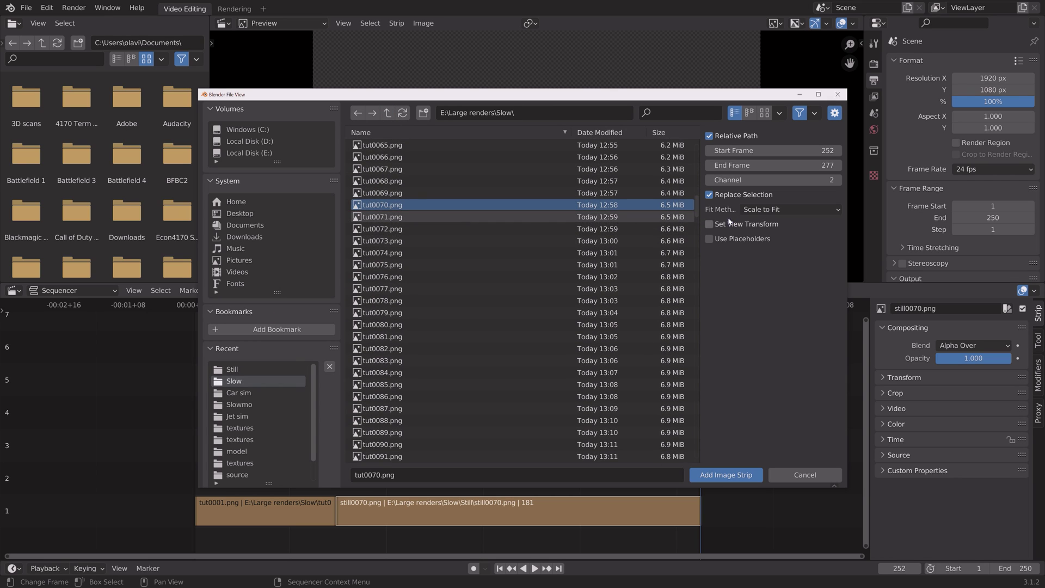
pyautogui.moveTo(694, 200); pyautogui.dragTo(701, 473)
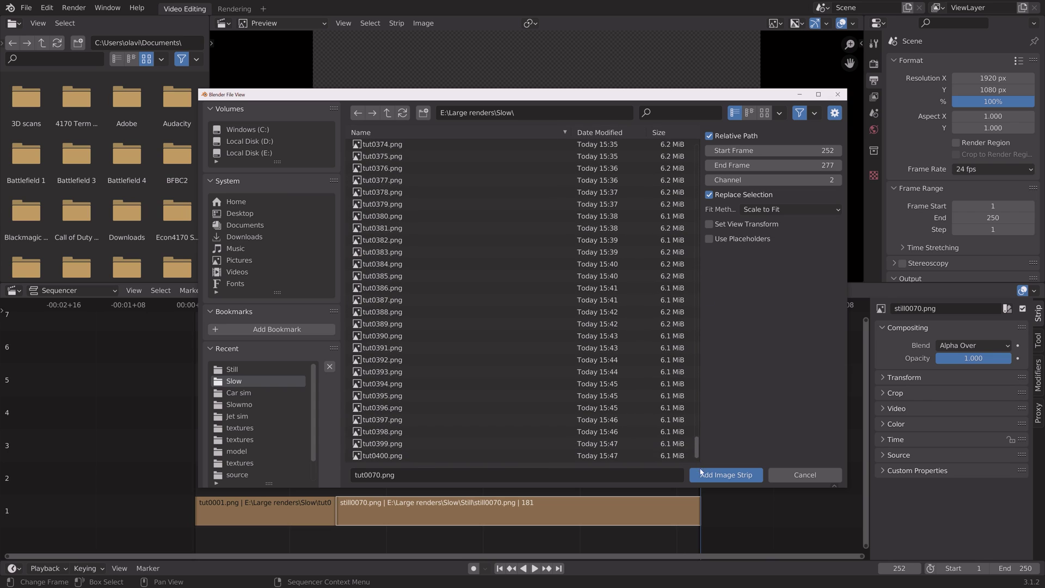
pyautogui.keyDown('shift'); pyautogui.click(456, 456); pyautogui.keyUp('shift')
pyautogui.moveTo(699, 217); pyautogui.dragTo(693, 179)
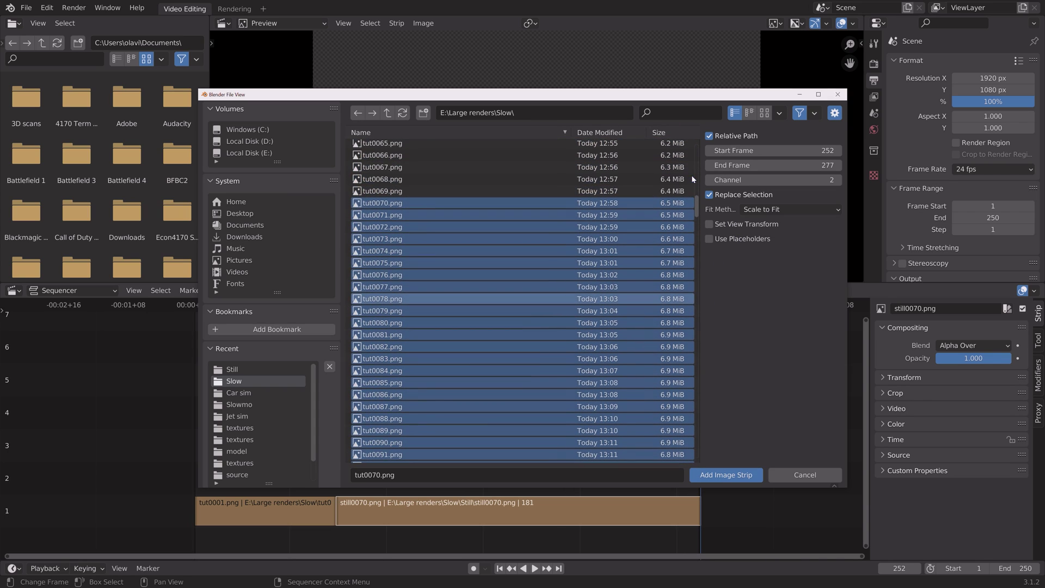
pyautogui.click(751, 471)
pyautogui.scroll(-8, 688, 377)
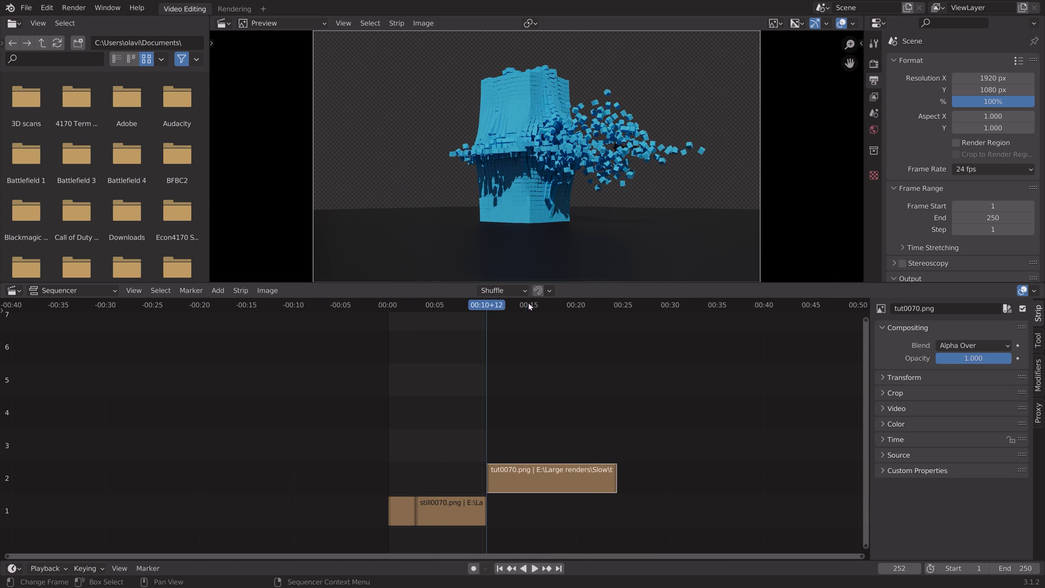